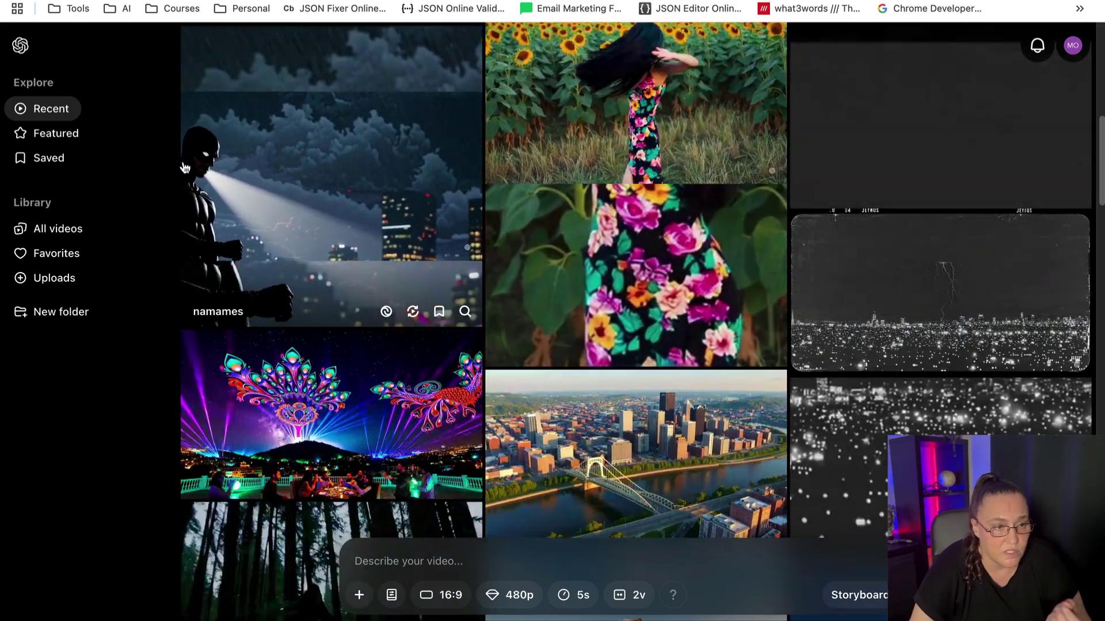
- Browse the Featured and Saved galleries, then return to the Recent video grid
left_click(67, 139)
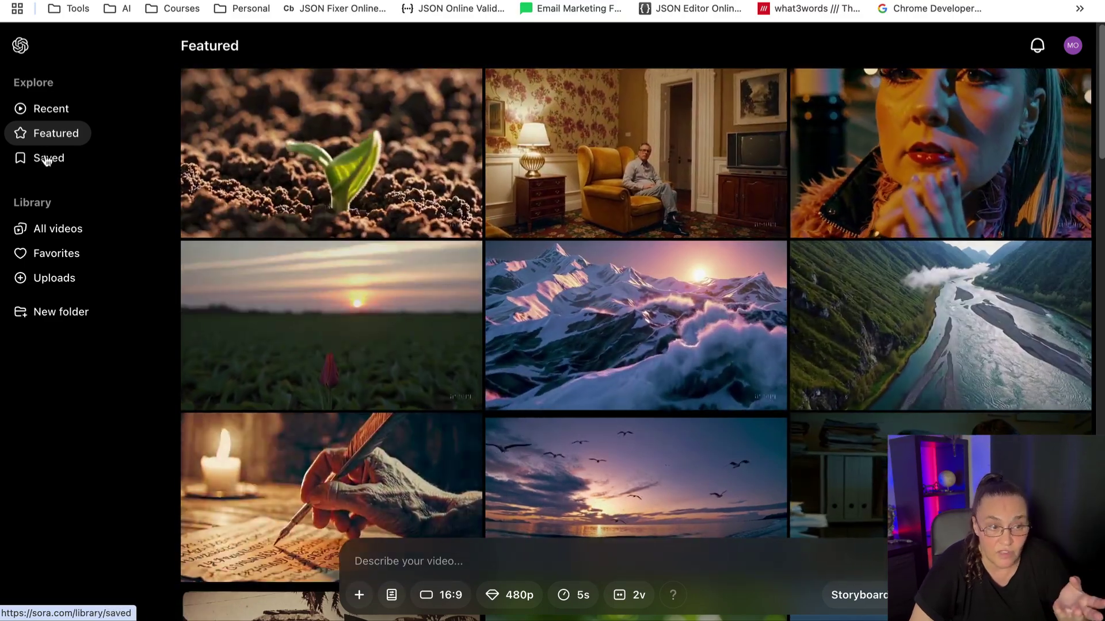
left_click(54, 160)
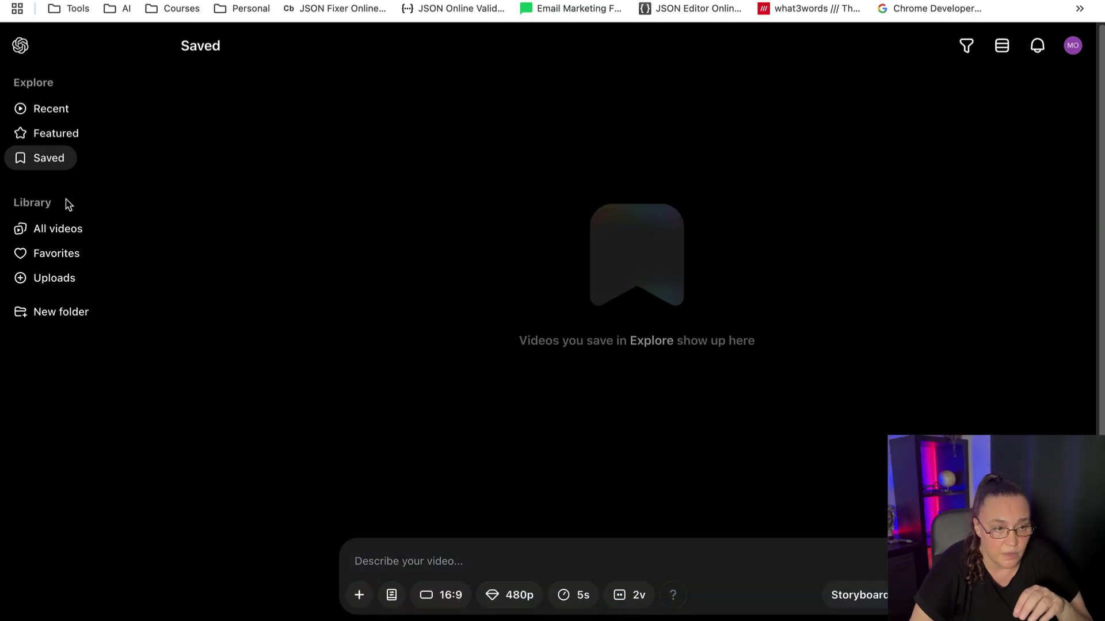
left_click(55, 114)
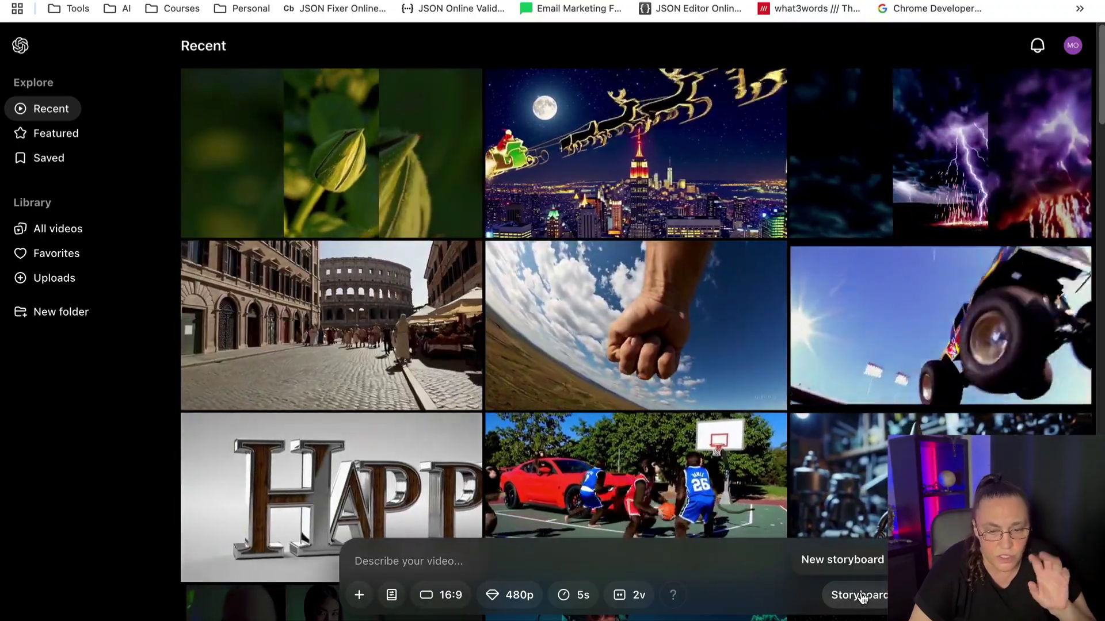
- Open the Storyboard editor from the prompt bar
left_click(862, 597)
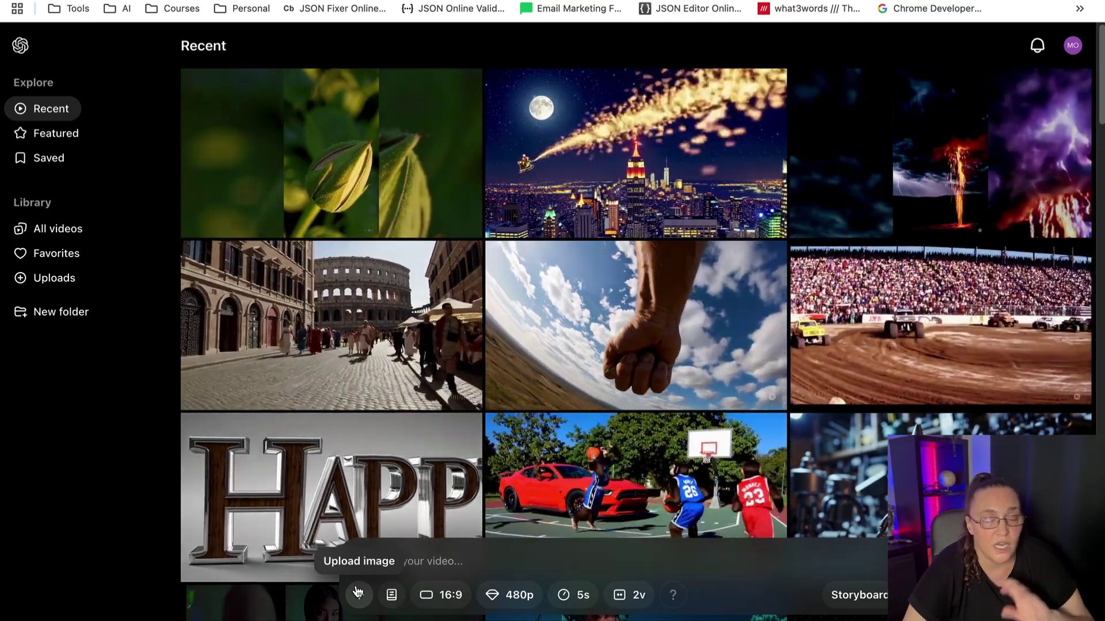
- Paste the buffalo savanna-at-dusk prompt and review the style presets, keeping None
left_click(413, 562)
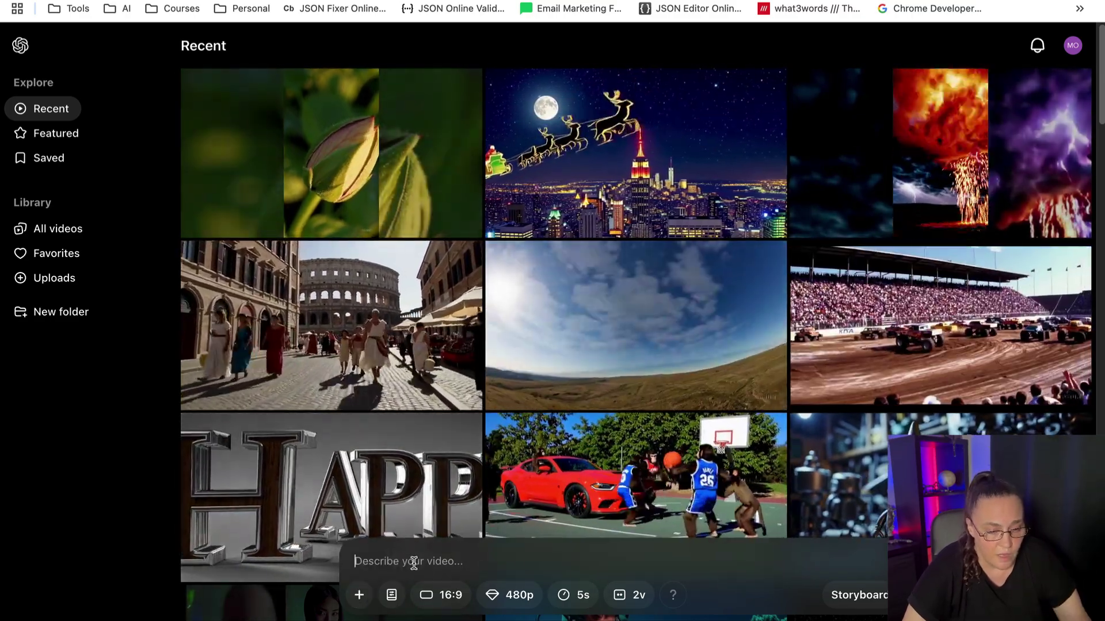
type("water buffaloes running through a river in the african savanna at dusk")
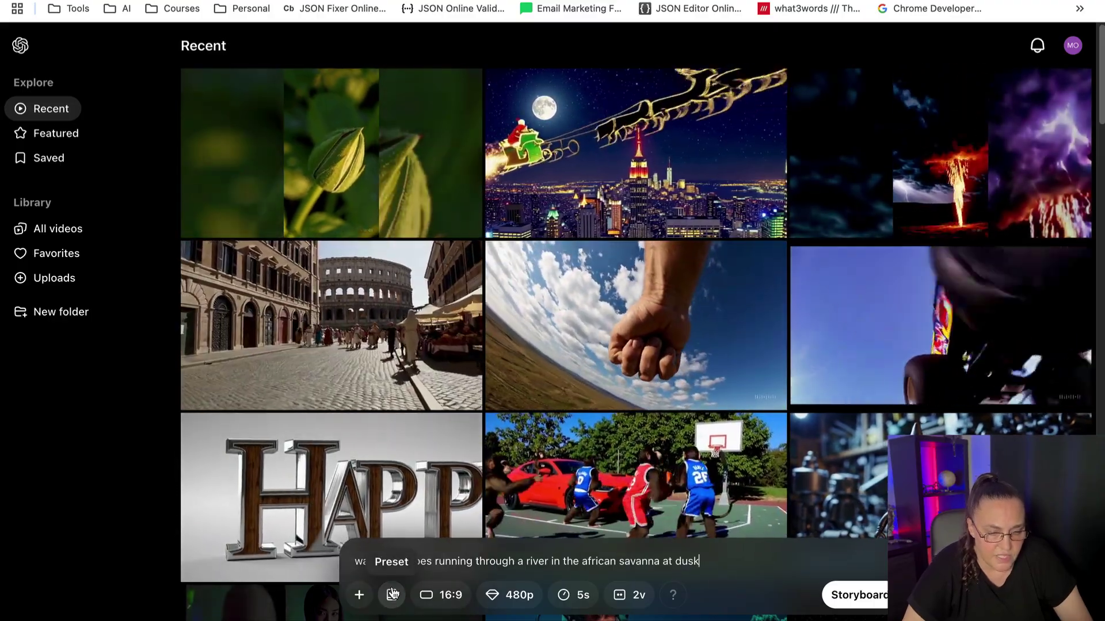
left_click(393, 594)
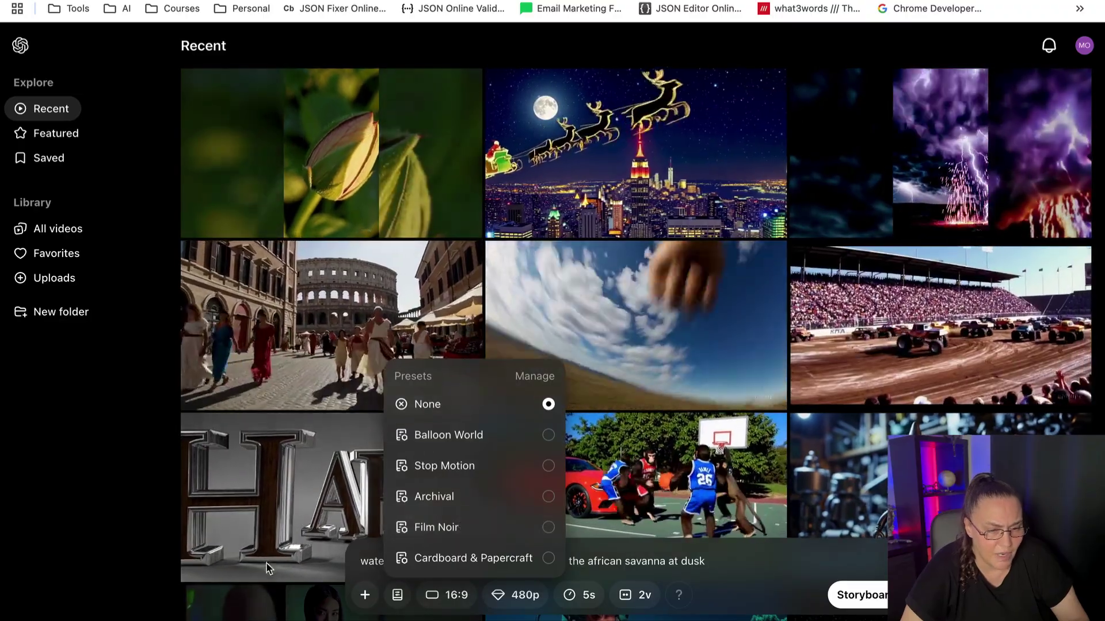
- Confirm preset None, aspect ratio 16:9 and resolution 480p
left_click(757, 568)
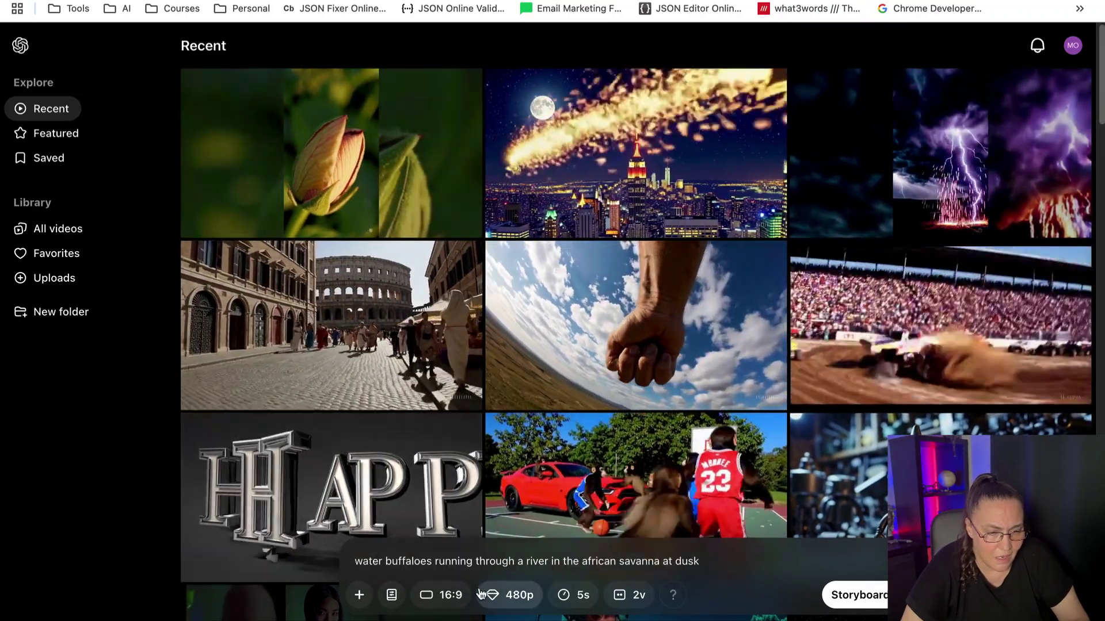
left_click(435, 596)
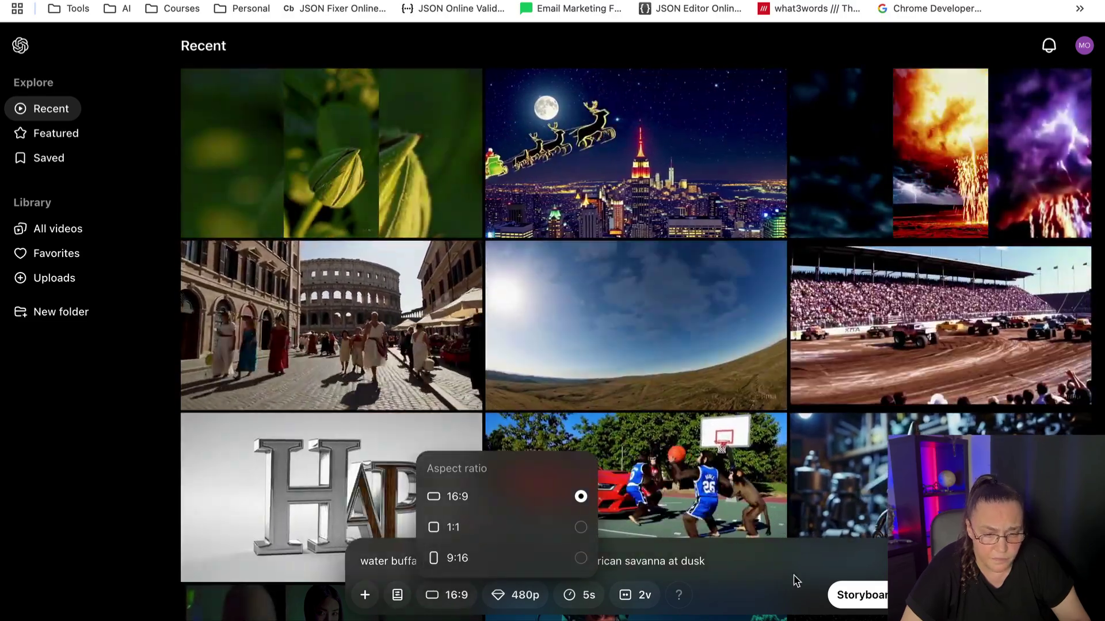
left_click(765, 569)
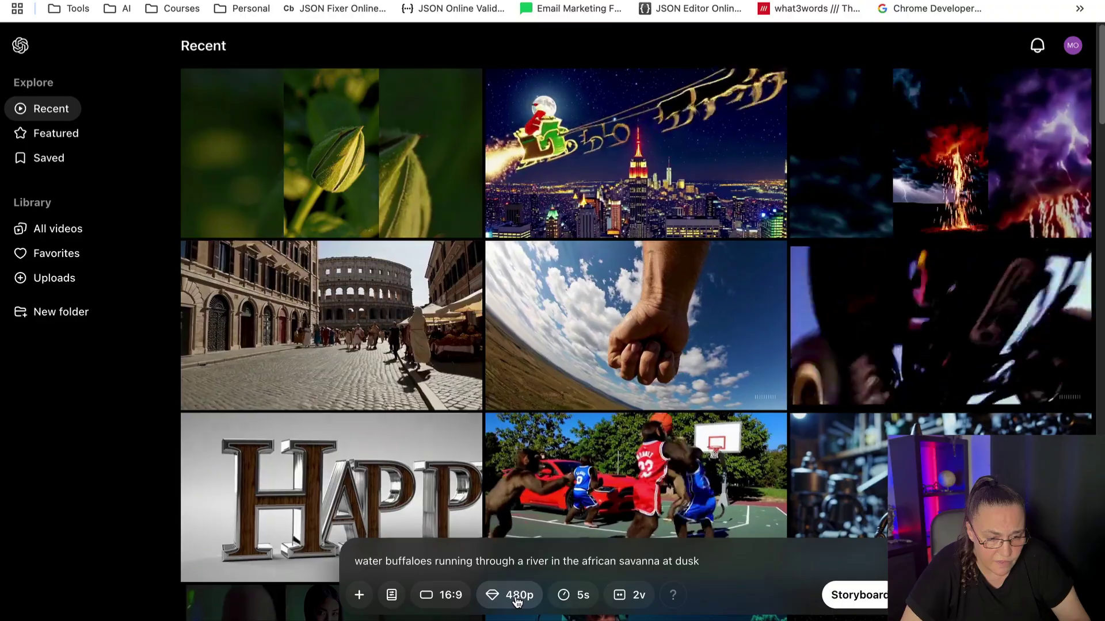
left_click(511, 596)
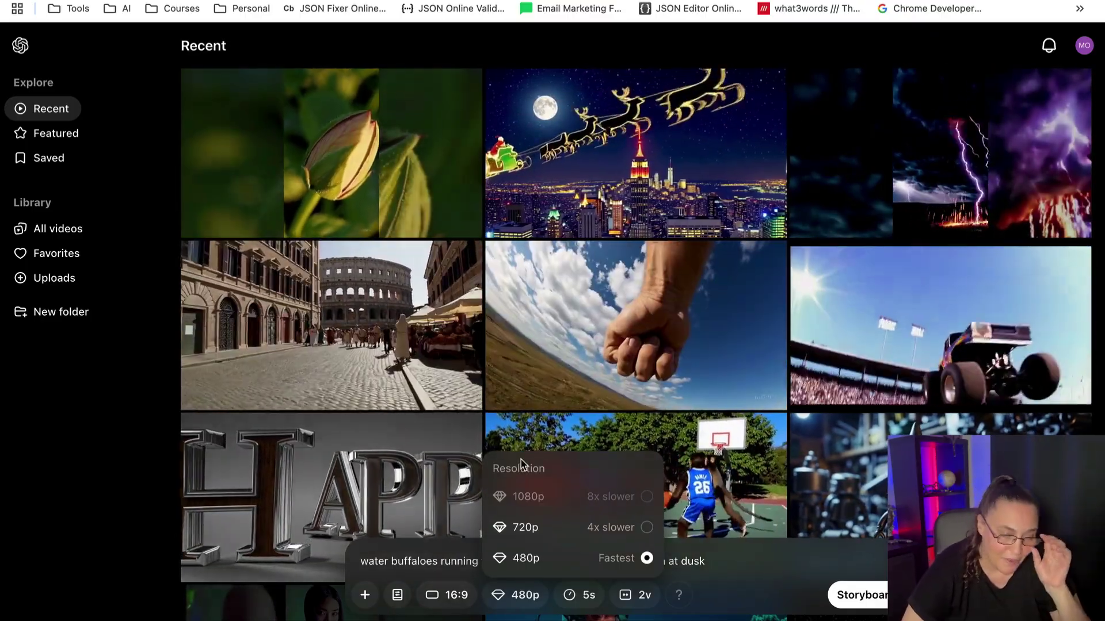
left_click(760, 563)
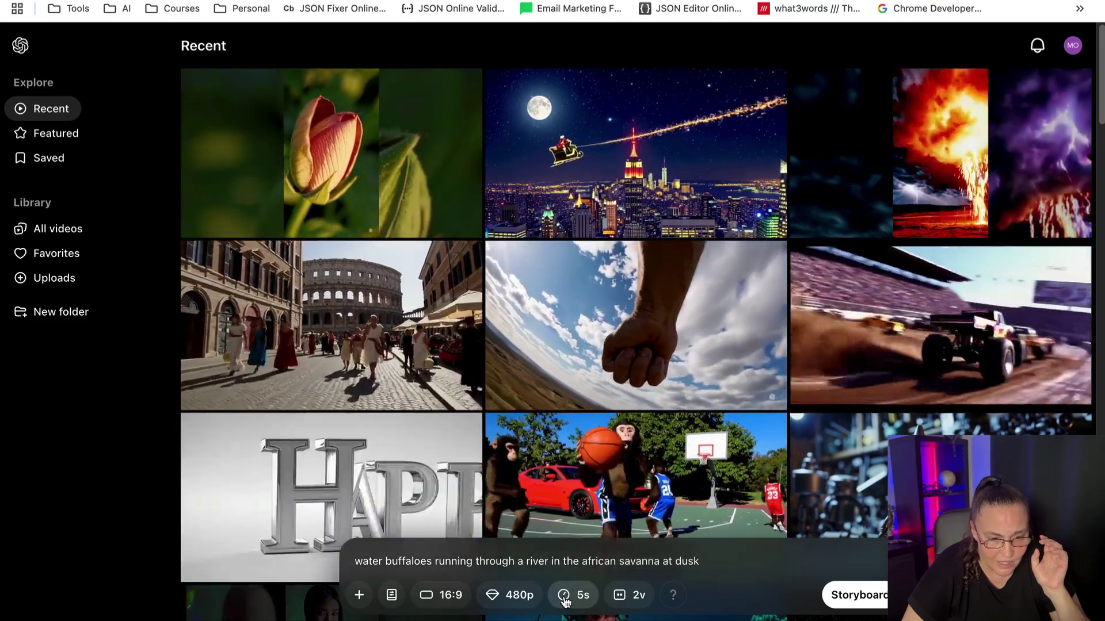
- Keep the duration at 5 seconds and choose 2 video variations
left_click(566, 598)
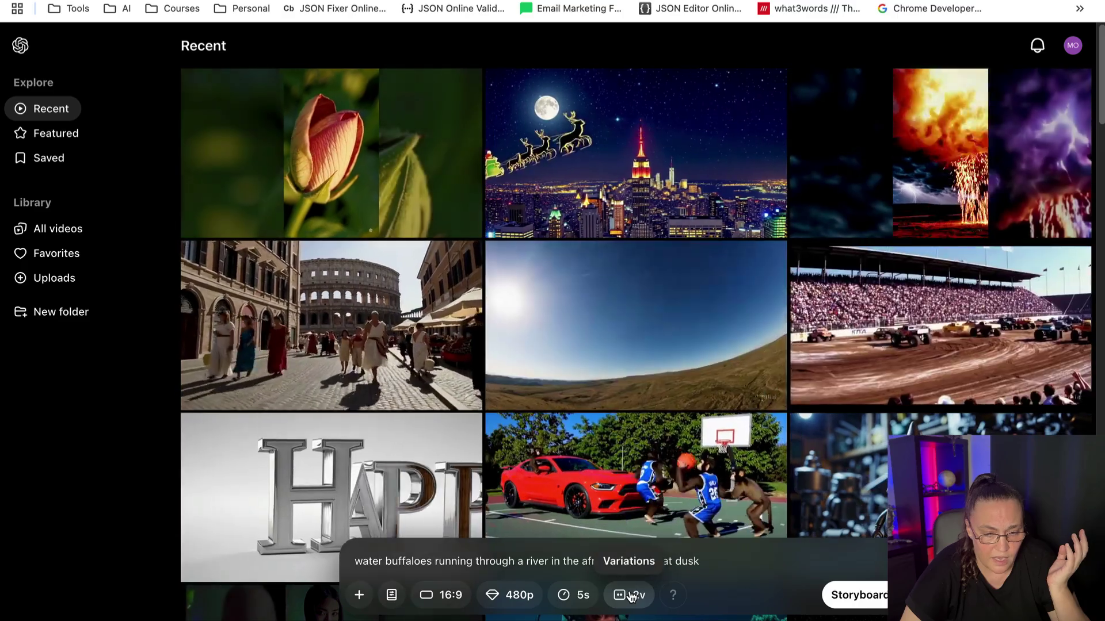
left_click(631, 598)
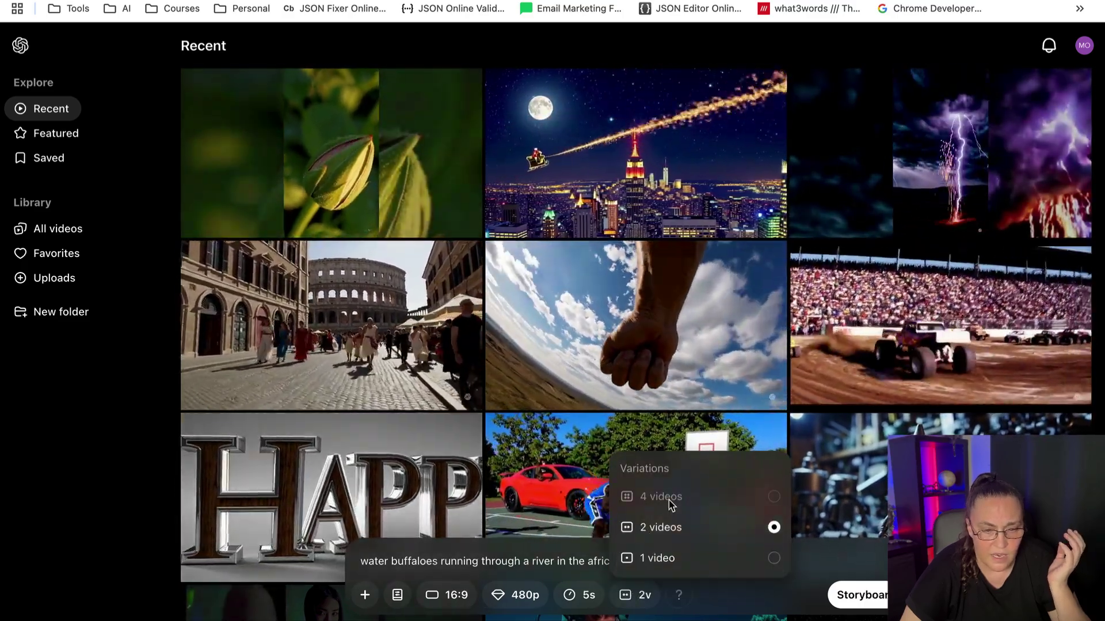
double_click(665, 502)
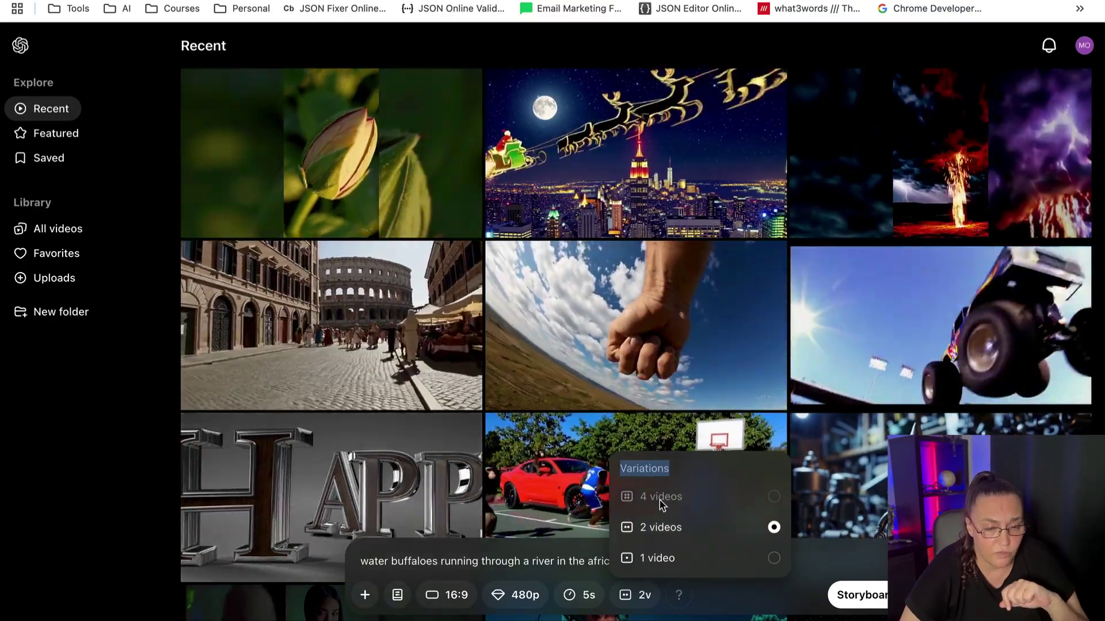
- Try a 10-second duration and 720p resolution for the video
left_click(703, 599)
mouse_move(669, 599)
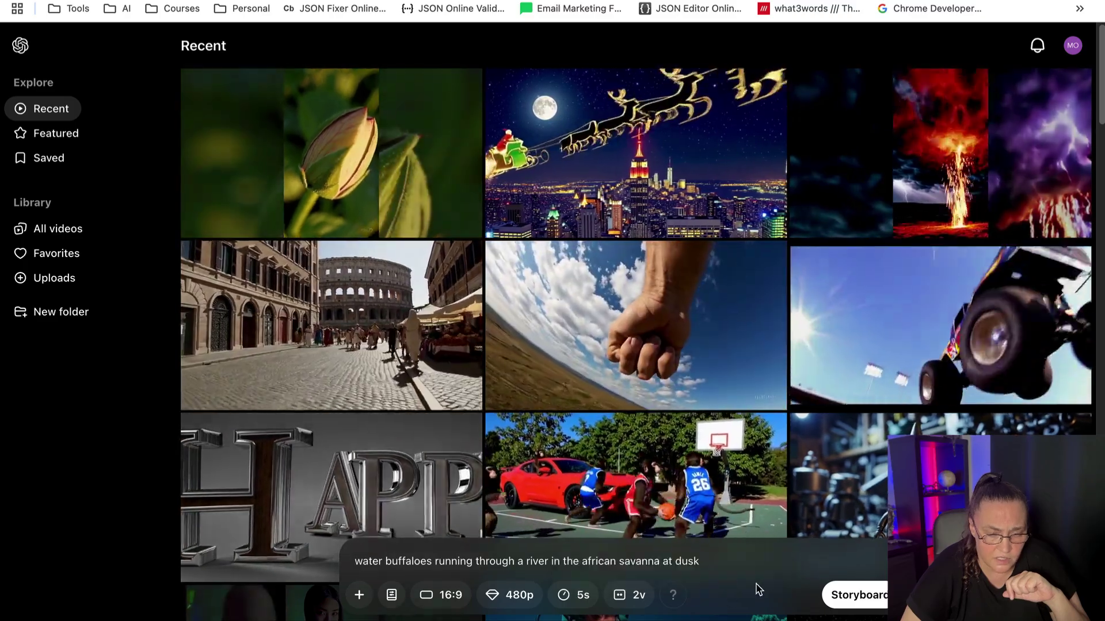
left_click(575, 597)
left_click(582, 527)
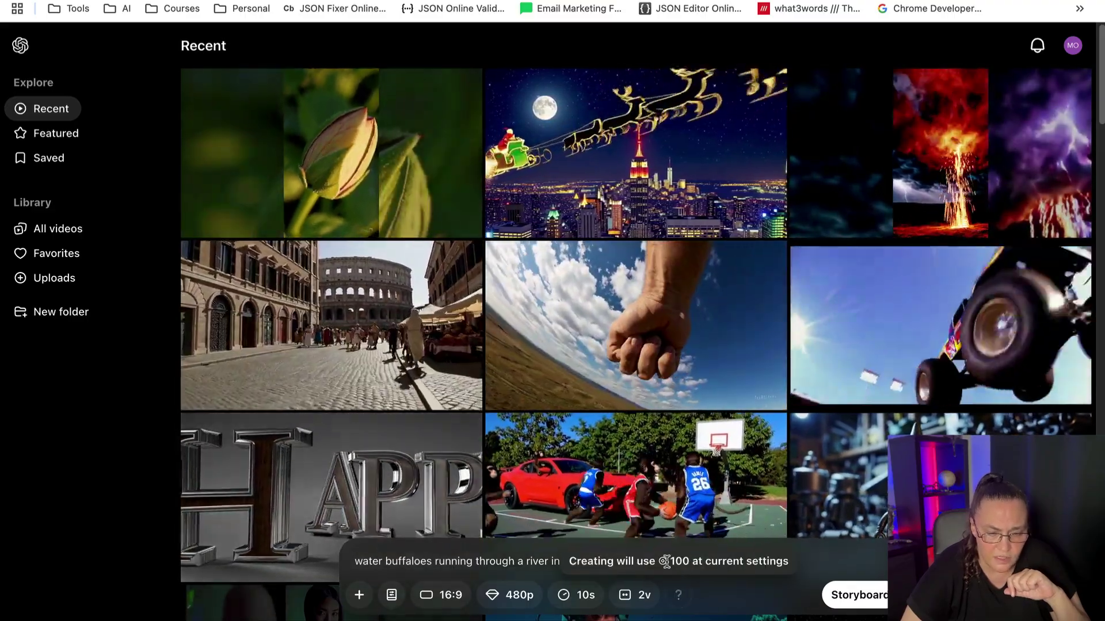
left_click(514, 598)
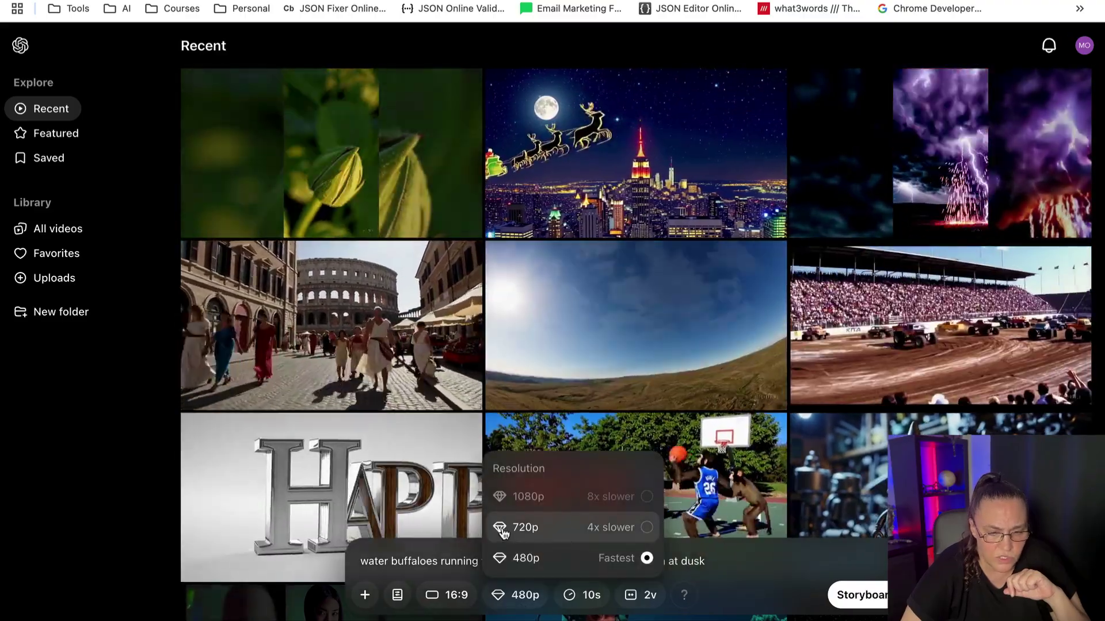
left_click(502, 530)
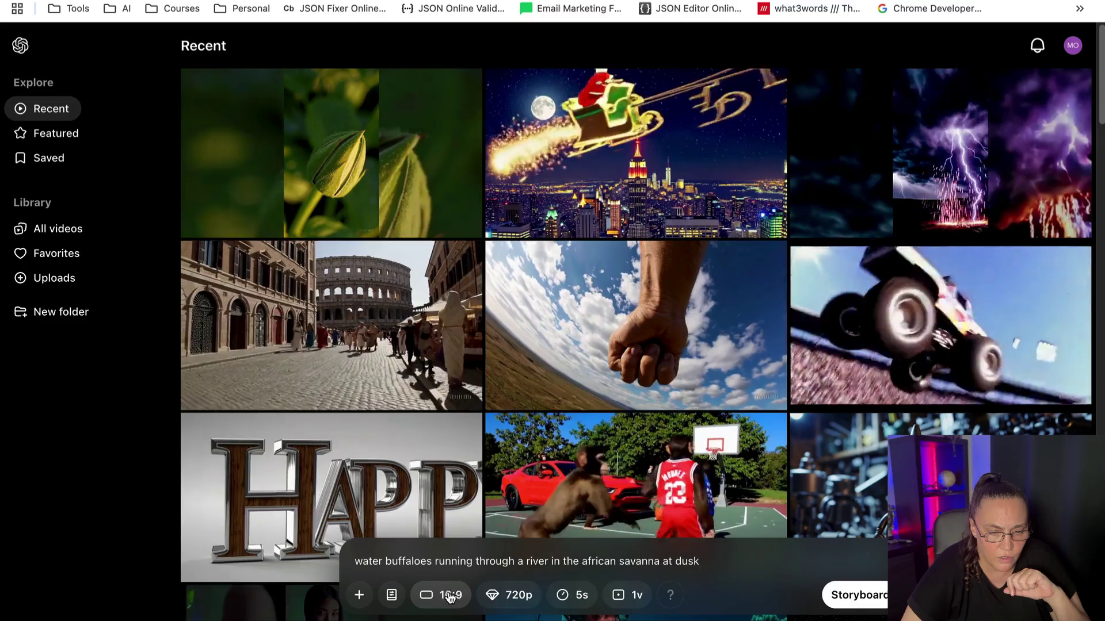
- Set the resolution back to 480p
left_click(514, 596)
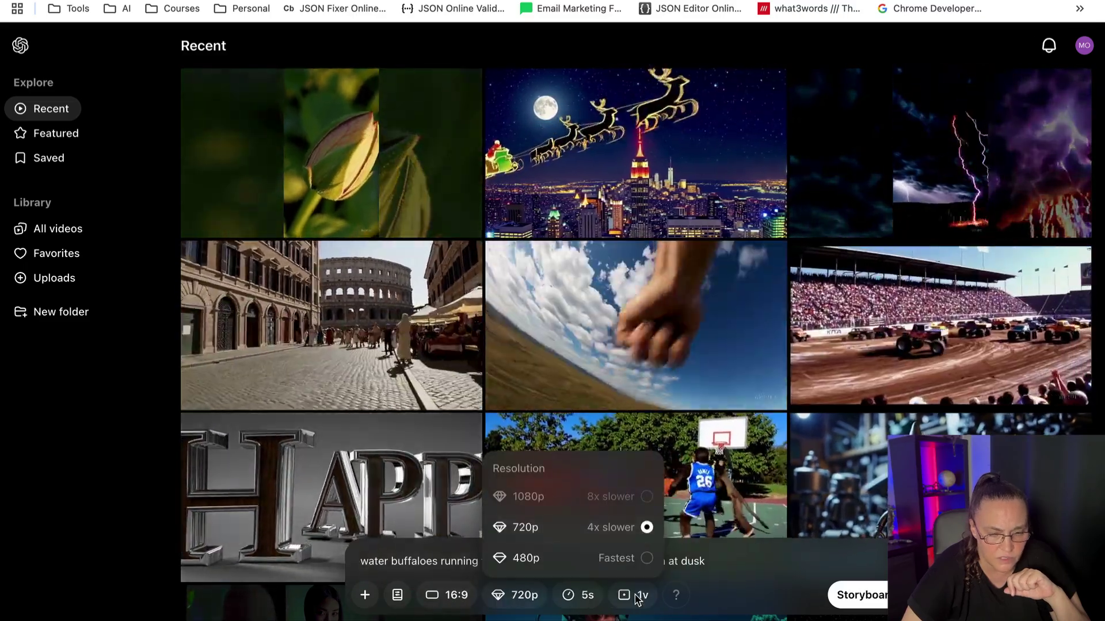
left_click(638, 598)
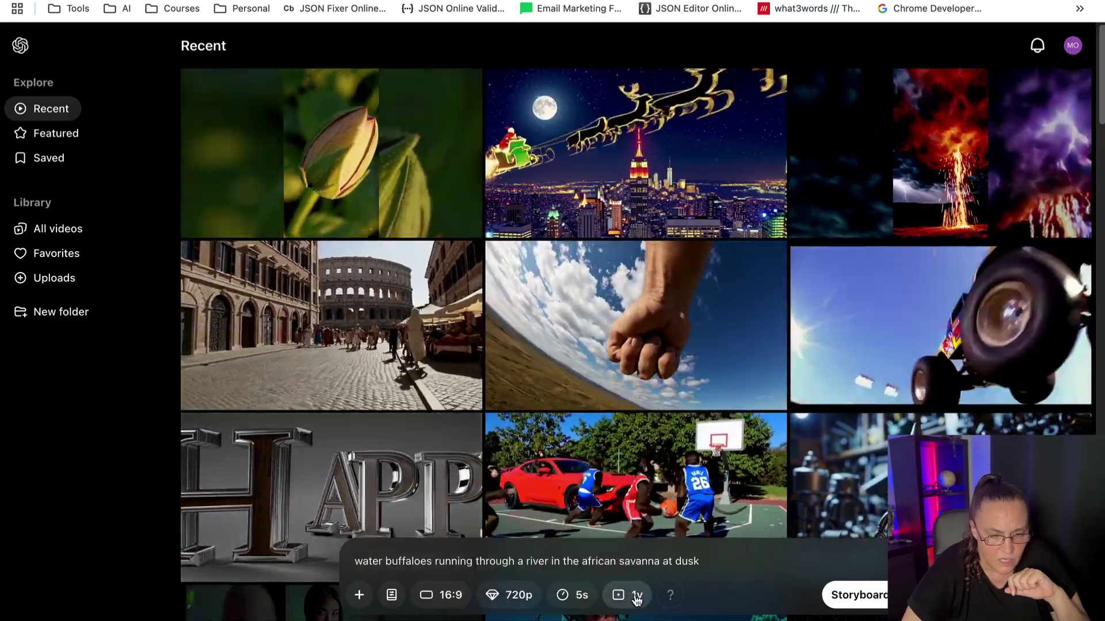
left_click(626, 596)
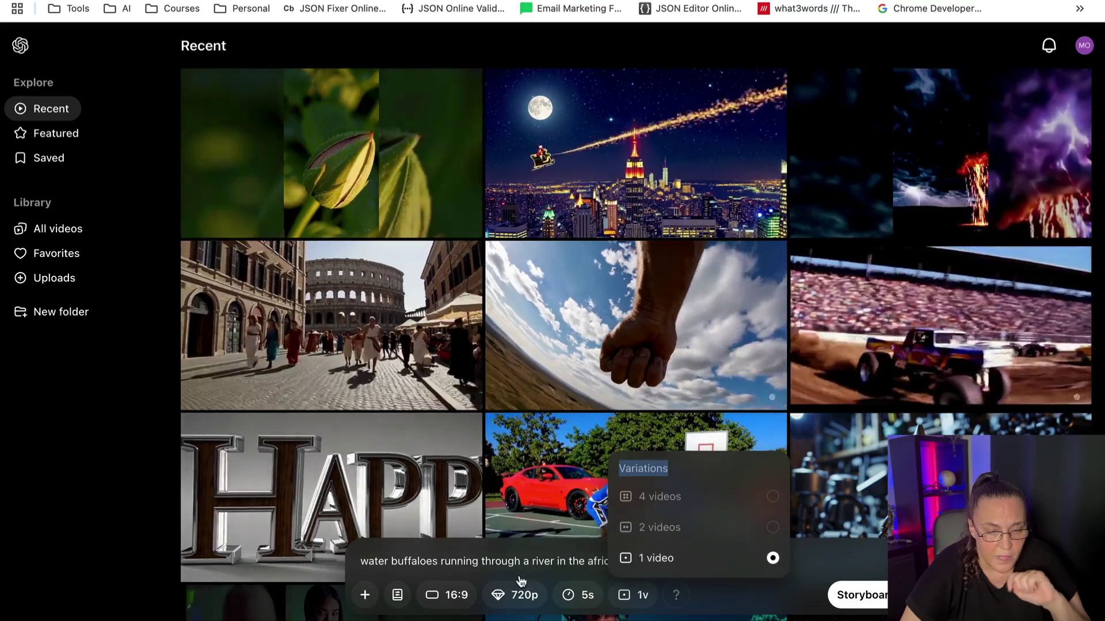
left_click(522, 594)
left_click(521, 594)
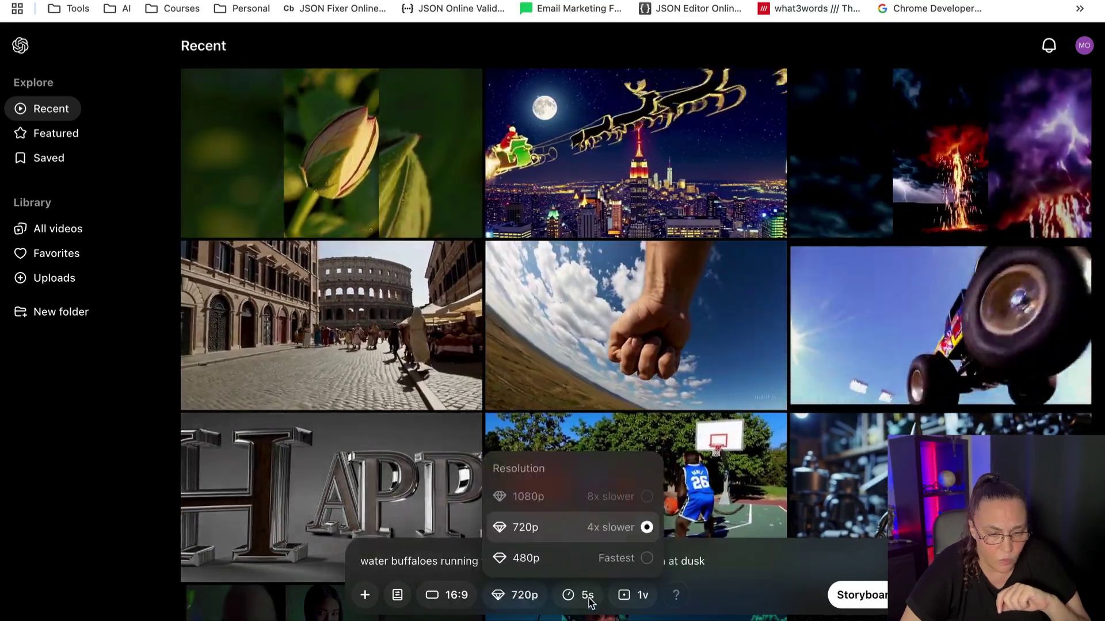
left_click(588, 597)
left_click(581, 595)
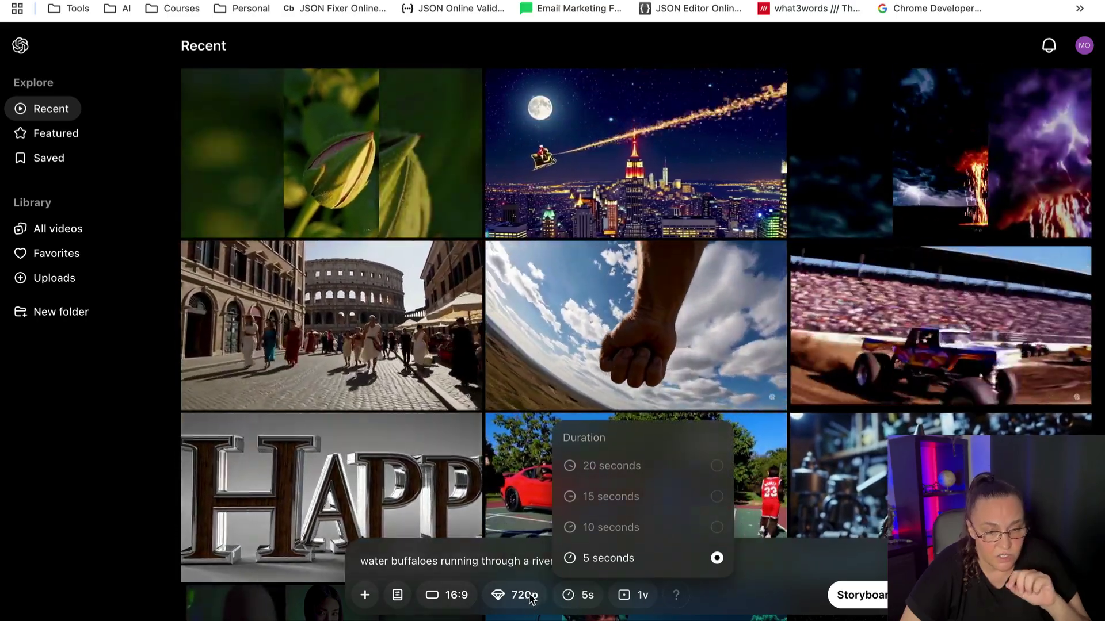
left_click(527, 597)
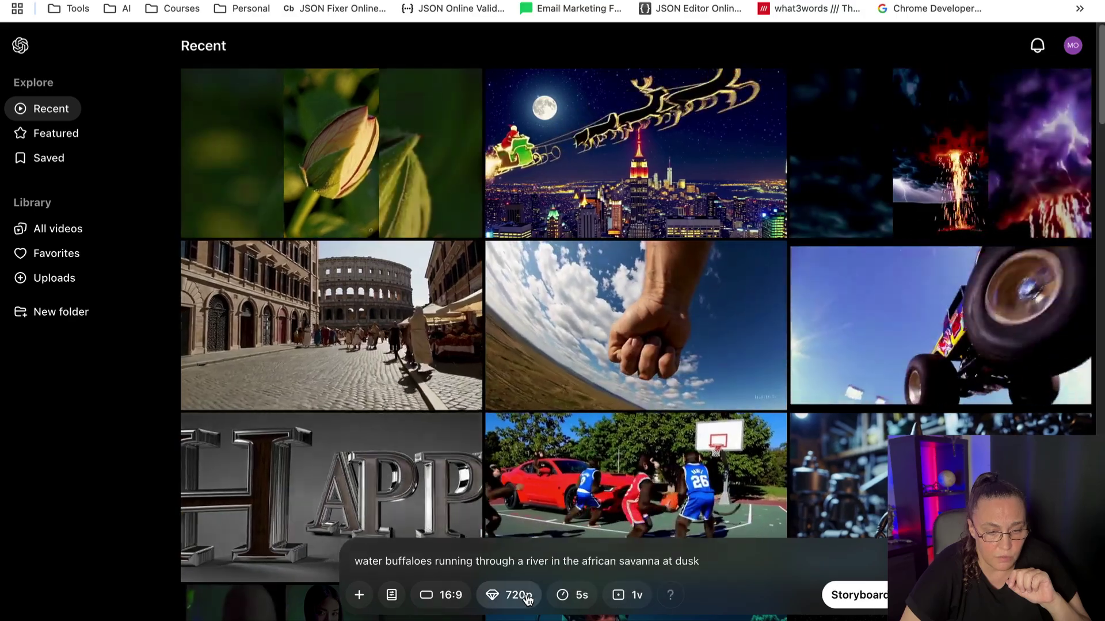
left_click(527, 597)
left_click(523, 559)
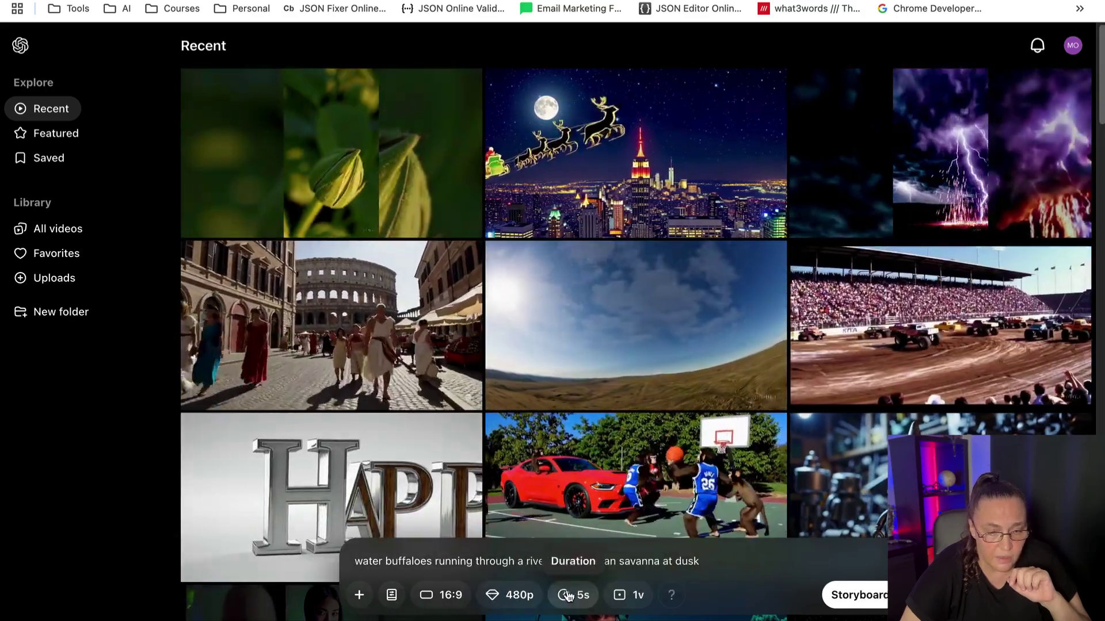
- Set the length to 5 seconds with 2 variations and submit the buffalo prompt
left_click(576, 595)
left_click(581, 536)
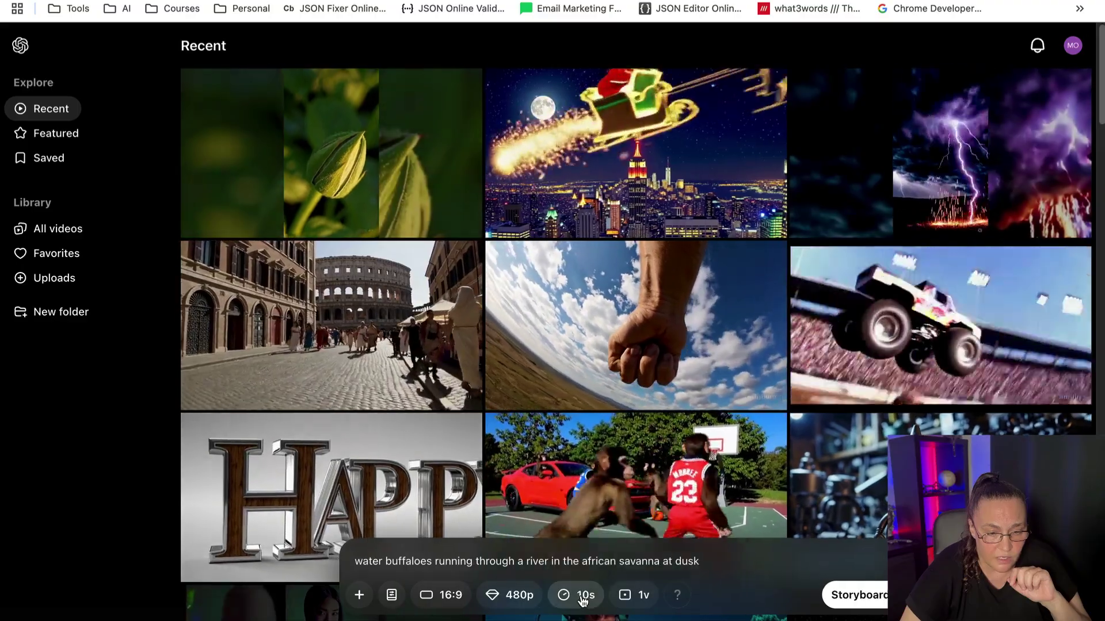
left_click(574, 594)
left_click(591, 557)
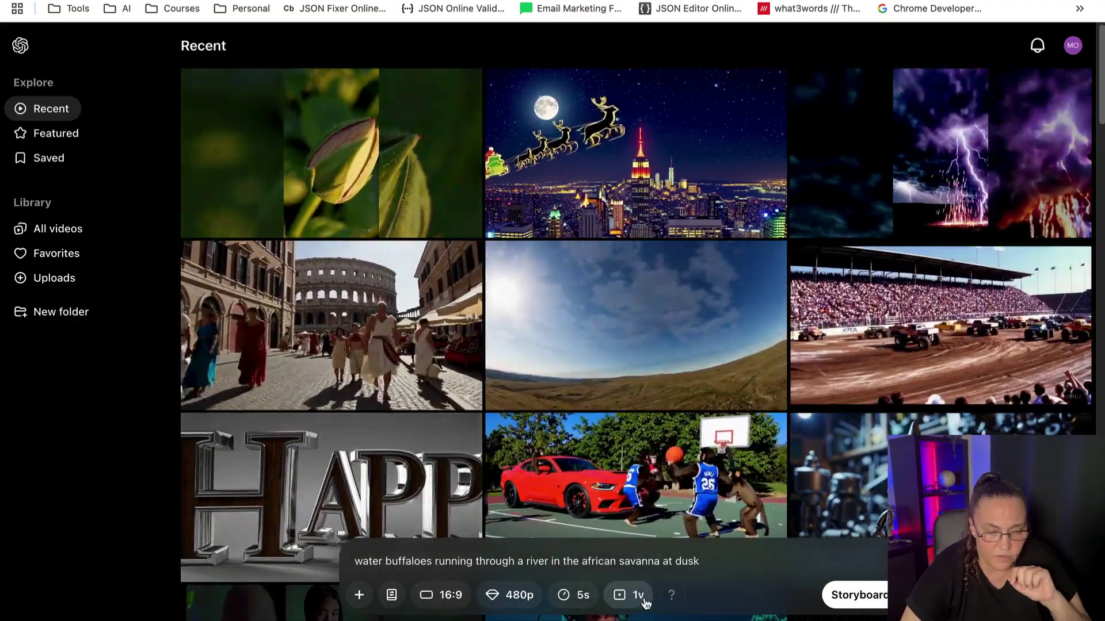
left_click(633, 595)
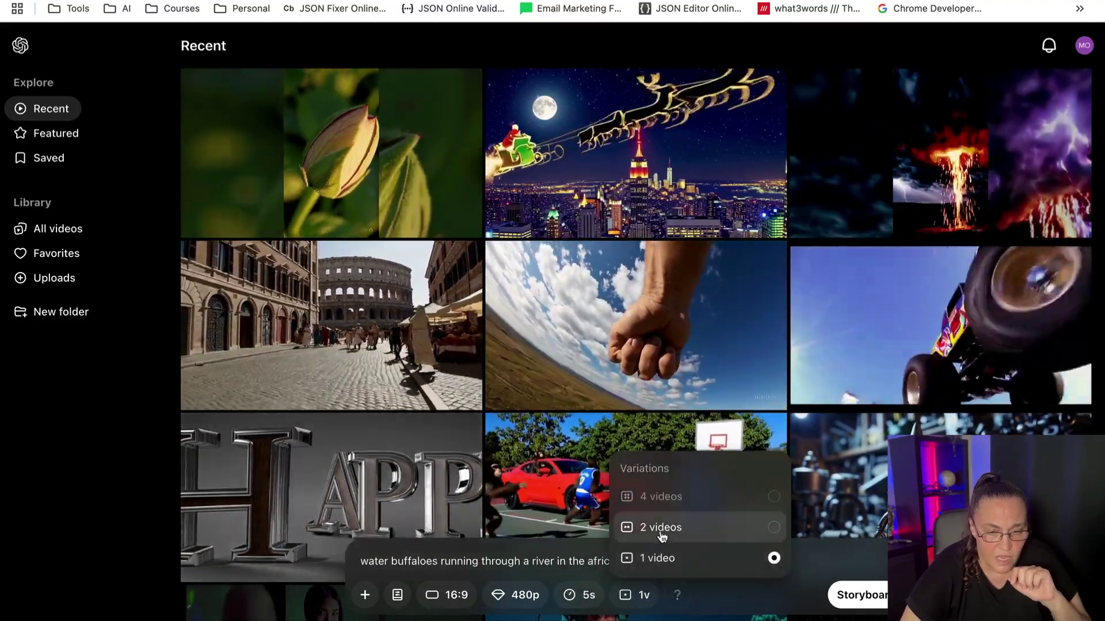
left_click(666, 533)
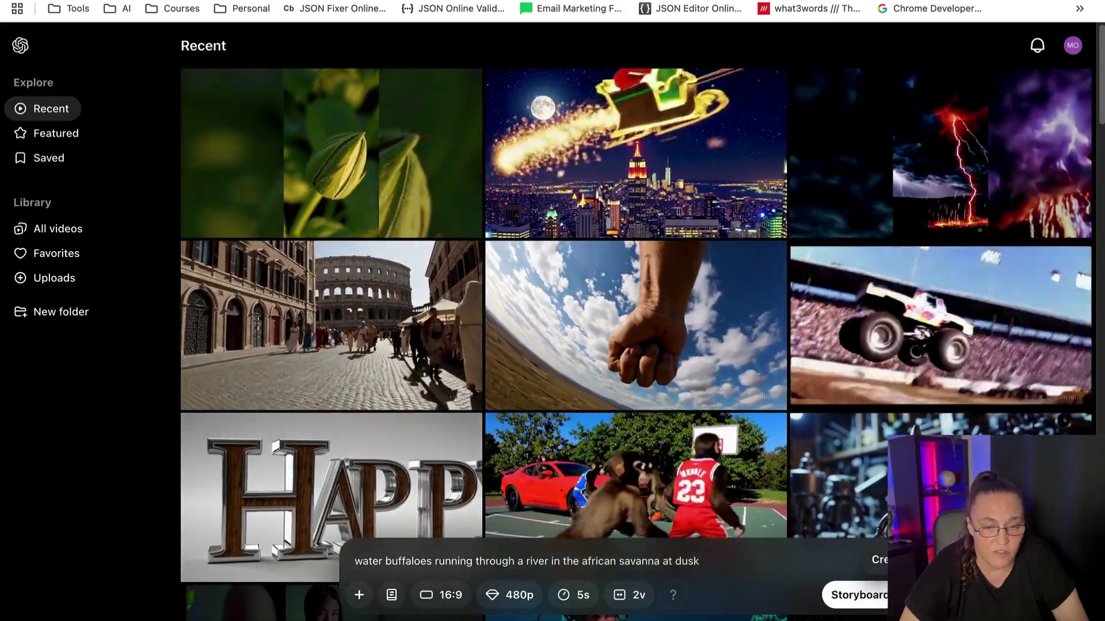
key("Return")
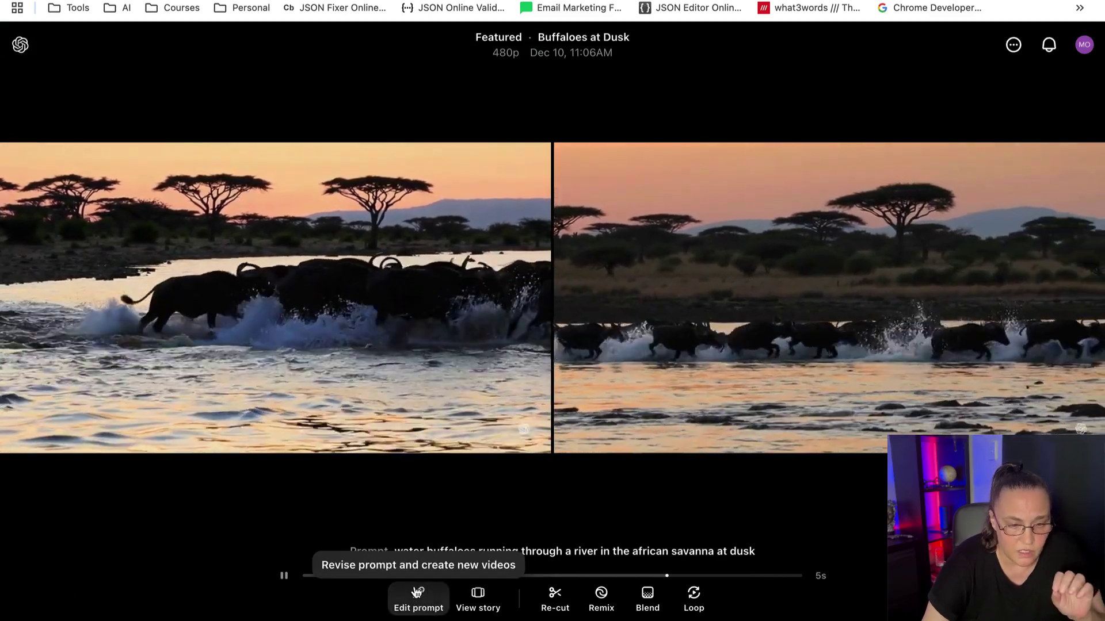
- View the Buffaloes at Dusk prompt in the edit box and close it unchanged
left_click(417, 592)
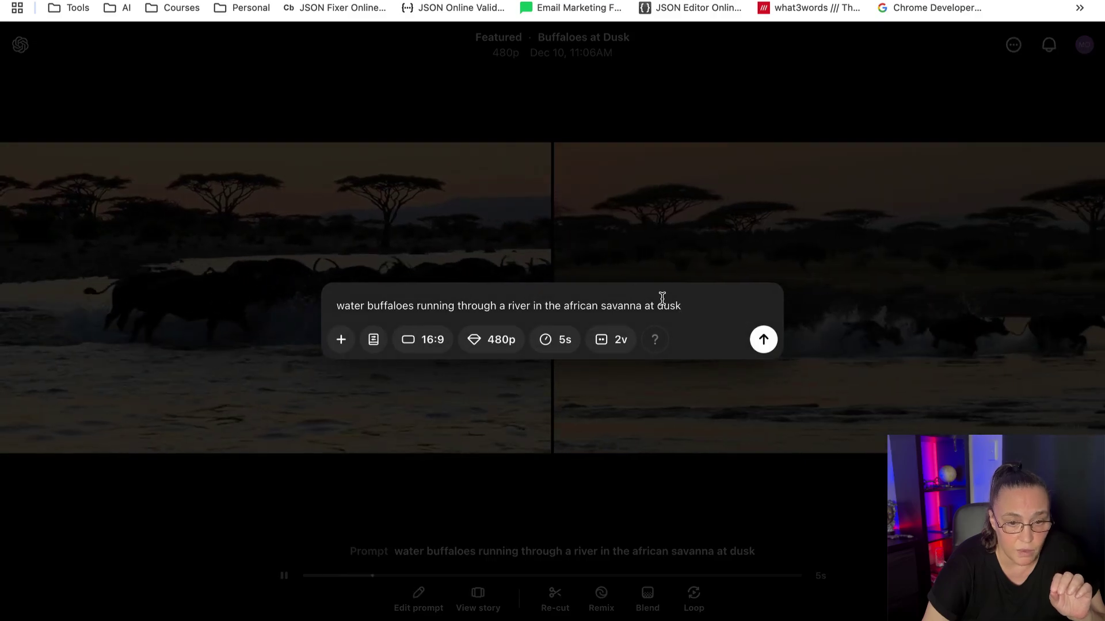
left_click(843, 504)
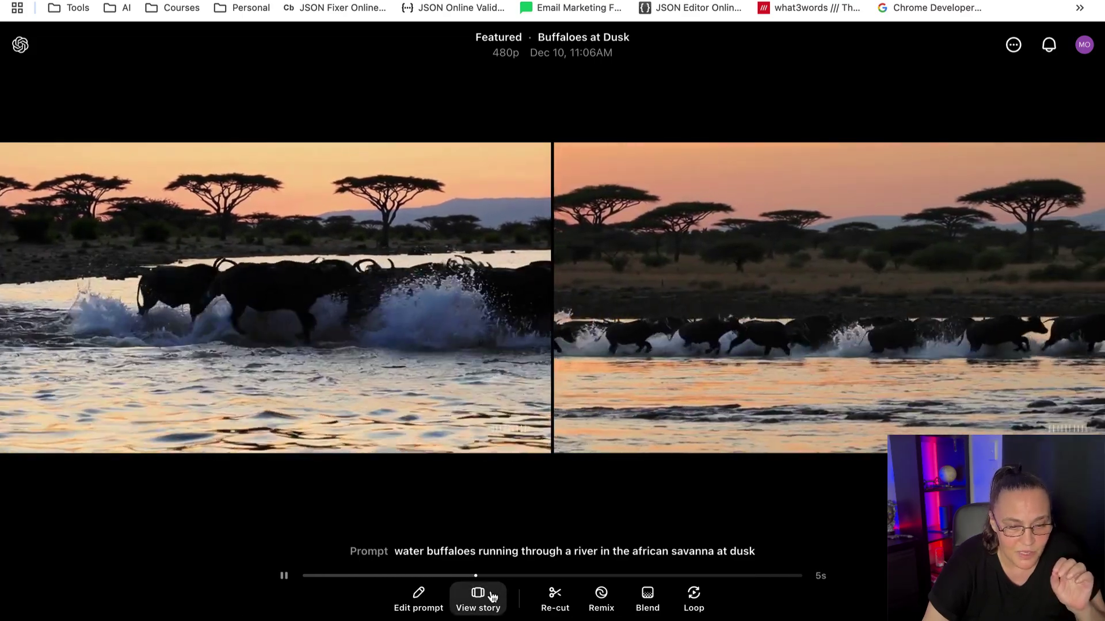
left_click(477, 598)
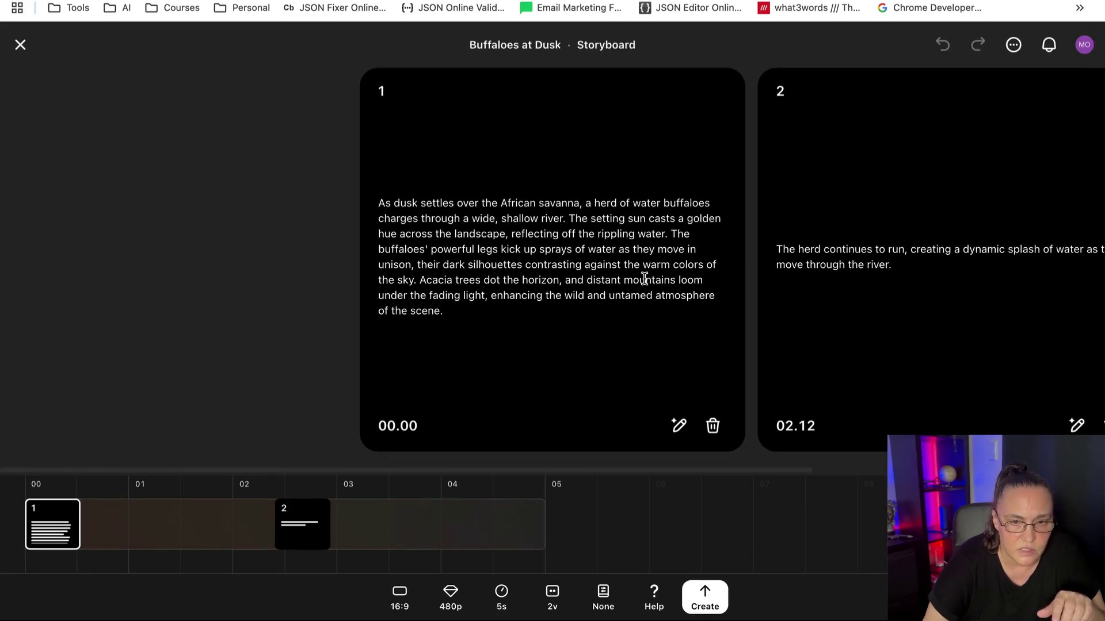
scroll(666, 278, "right", 5)
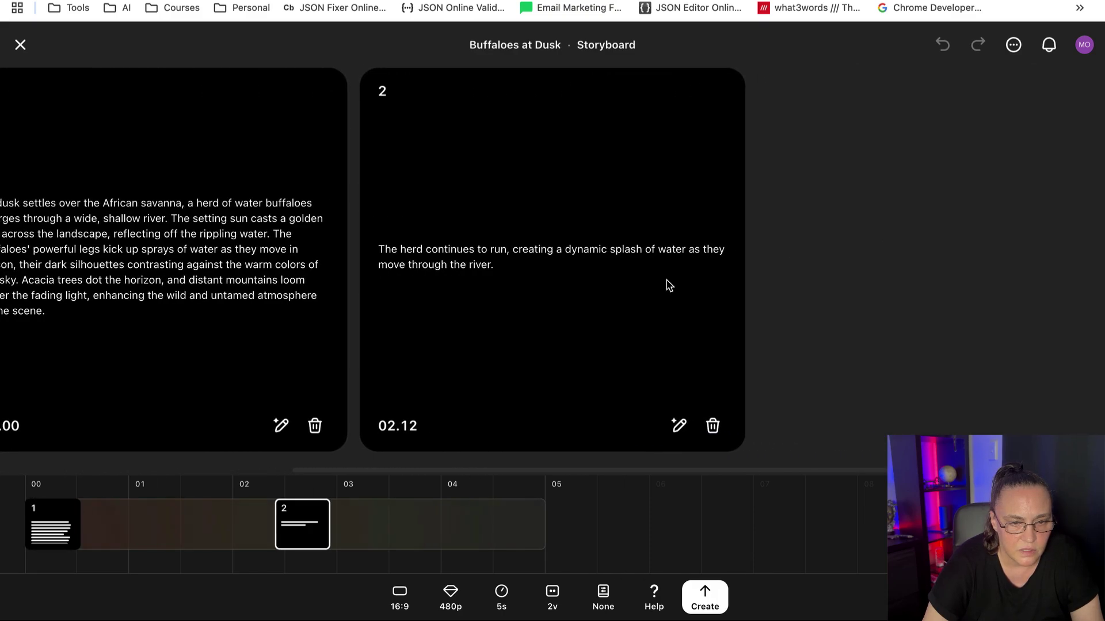
scroll(667, 284, "left", 5)
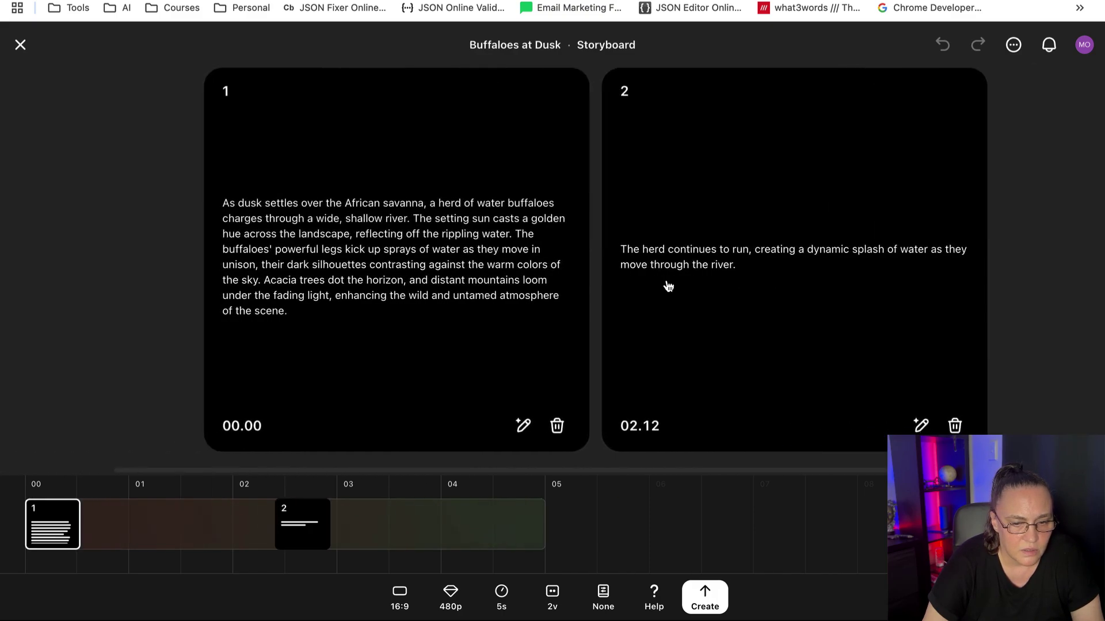
scroll(666, 281, "right", 2)
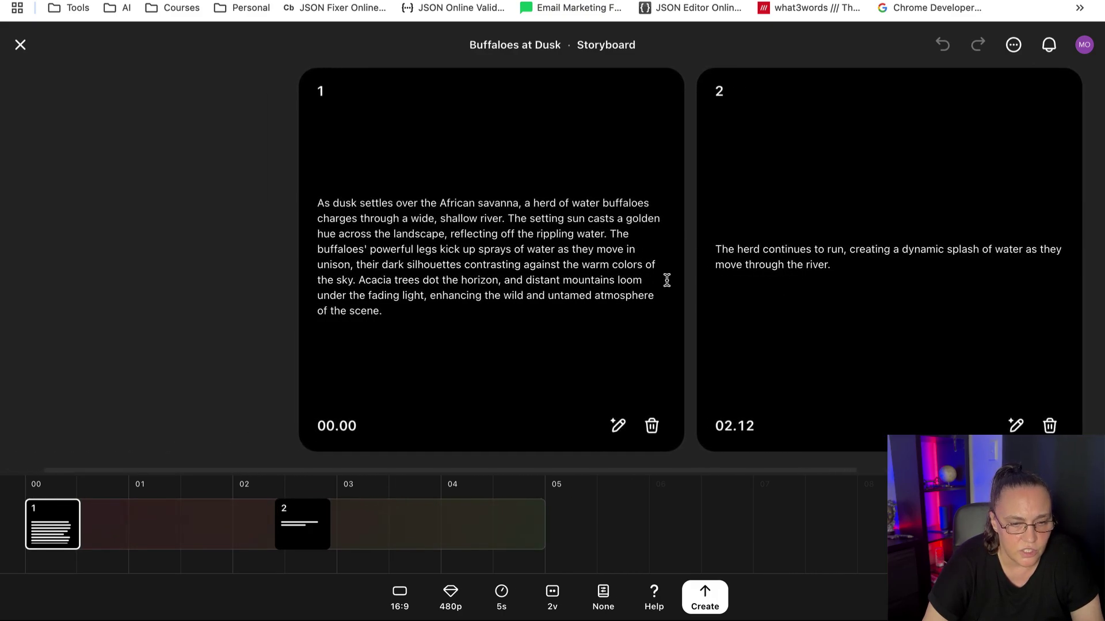
scroll(666, 279, "left", 3)
mouse_move(240, 506)
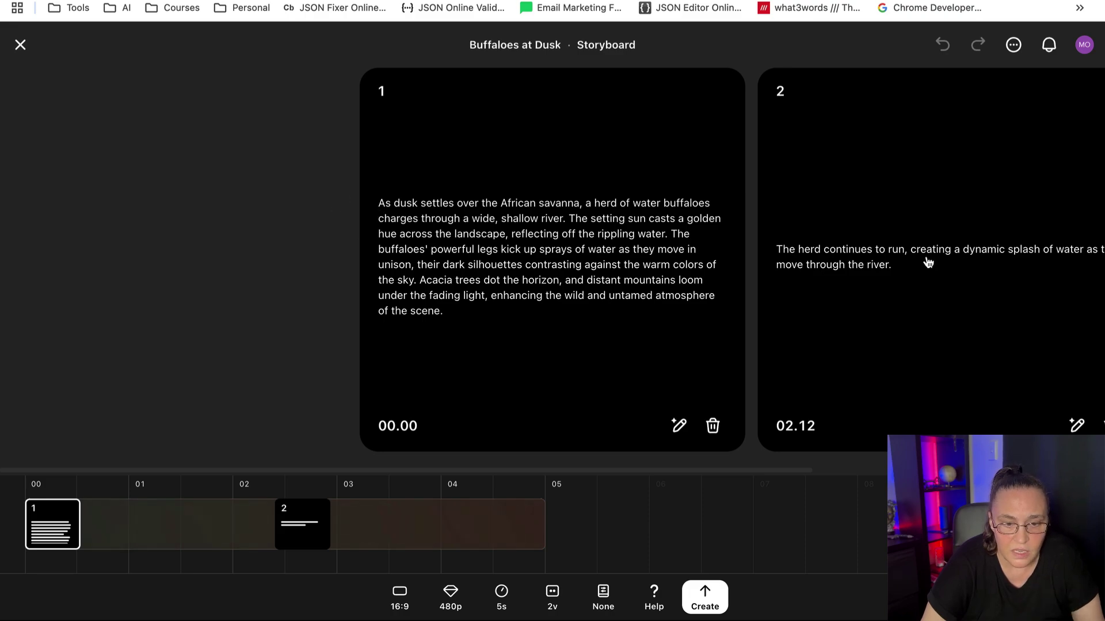
scroll(908, 253, "right", 3)
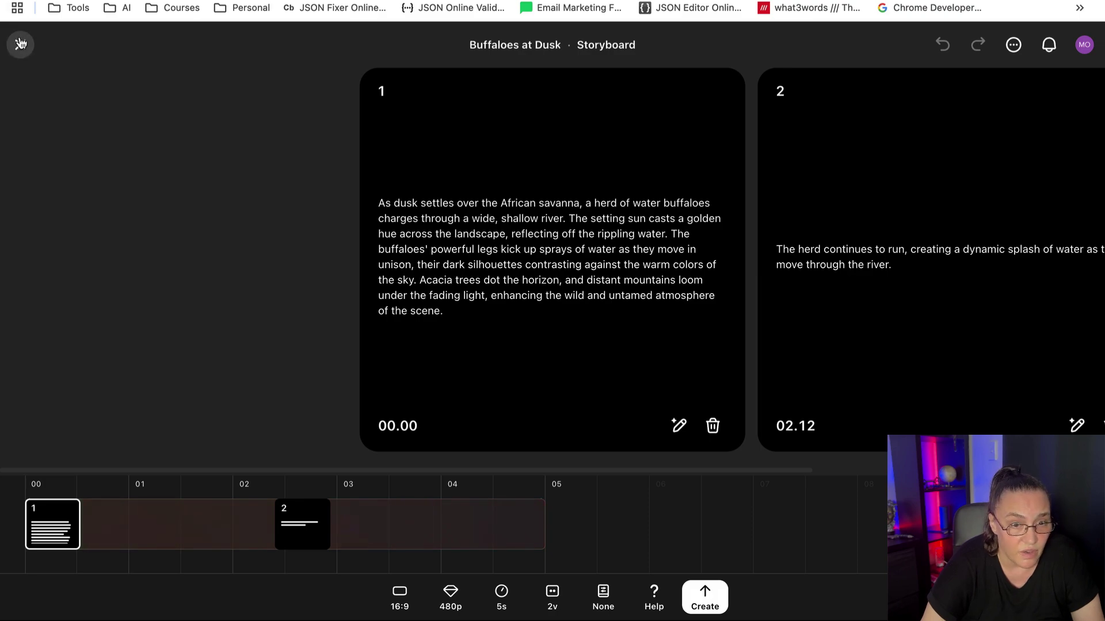
left_click(20, 44)
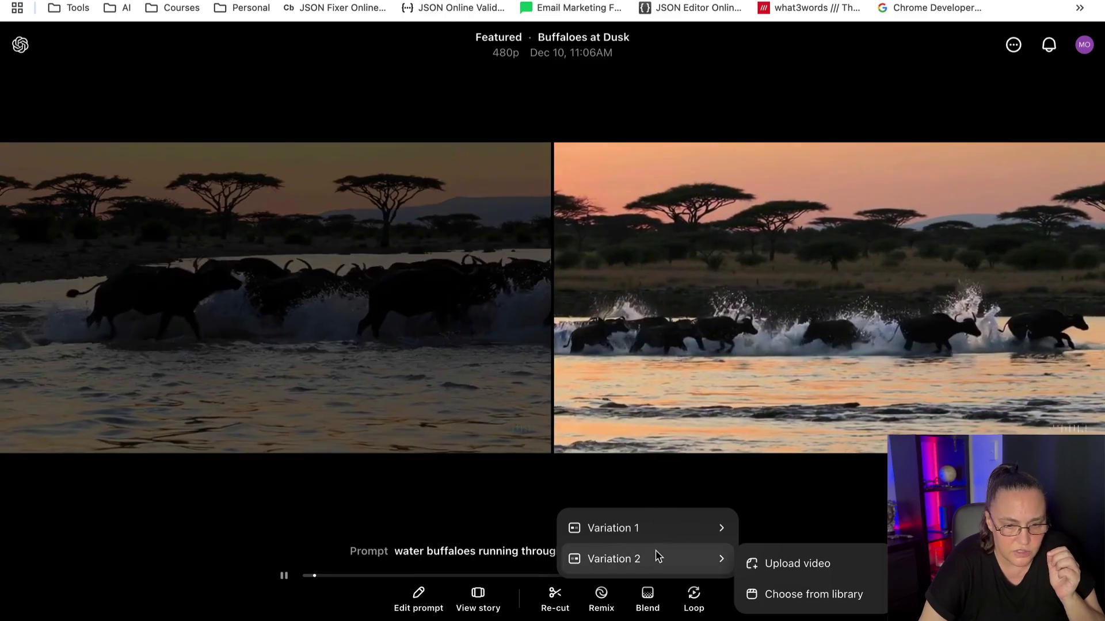
mouse_move(672, 531)
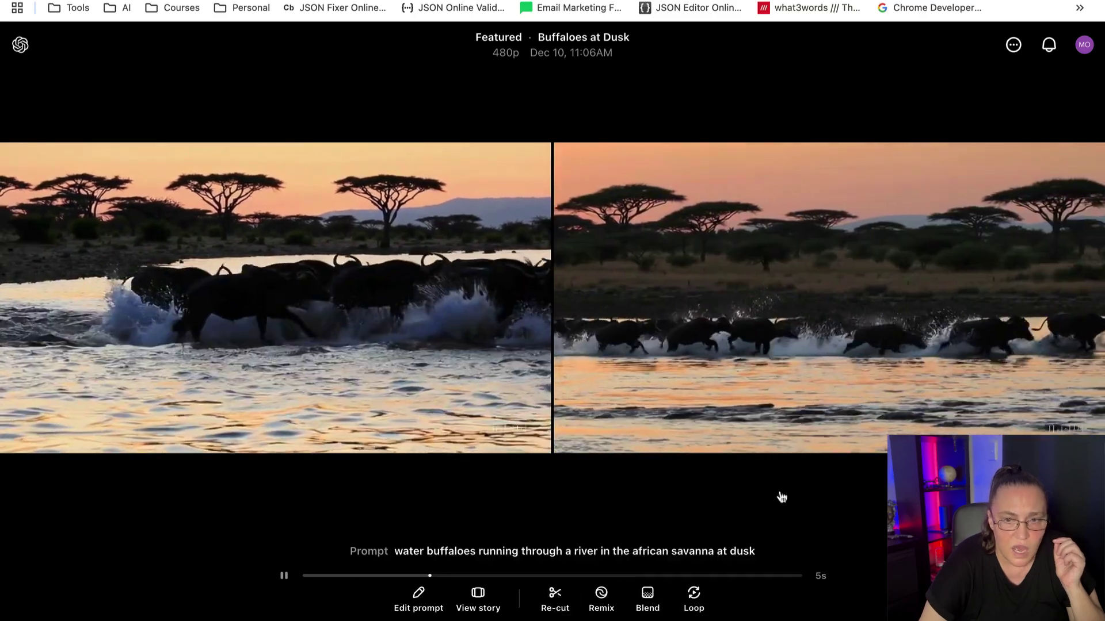
- In All videos, delete the cancelled 'Buffaloes' Sunset Stampede' set below 'Buffaloes at Dusk'
left_click(21, 46)
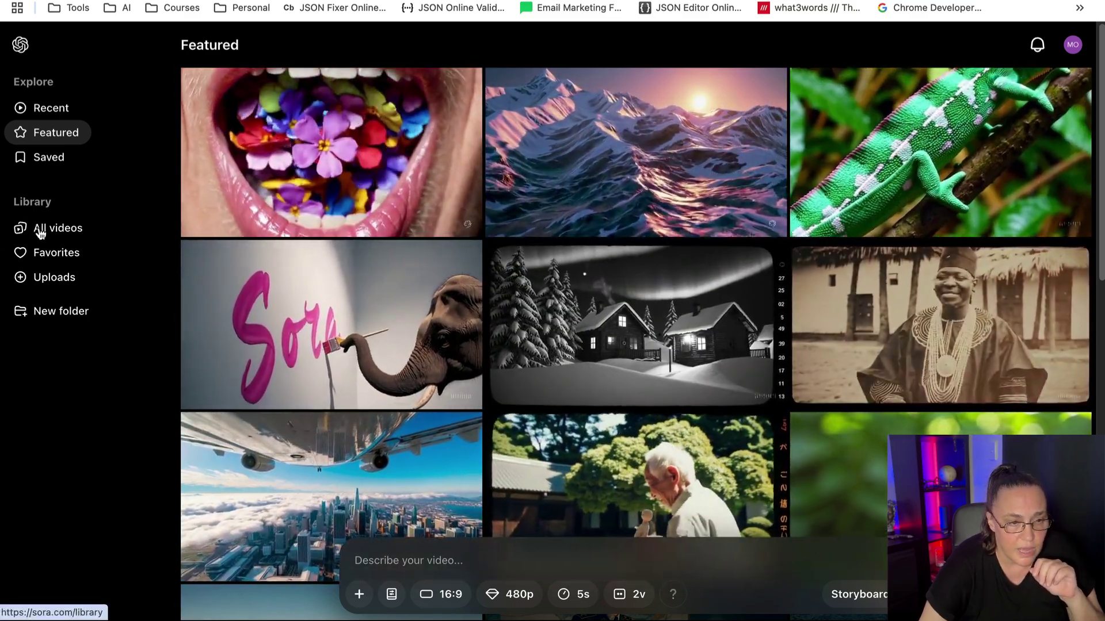
left_click(40, 230)
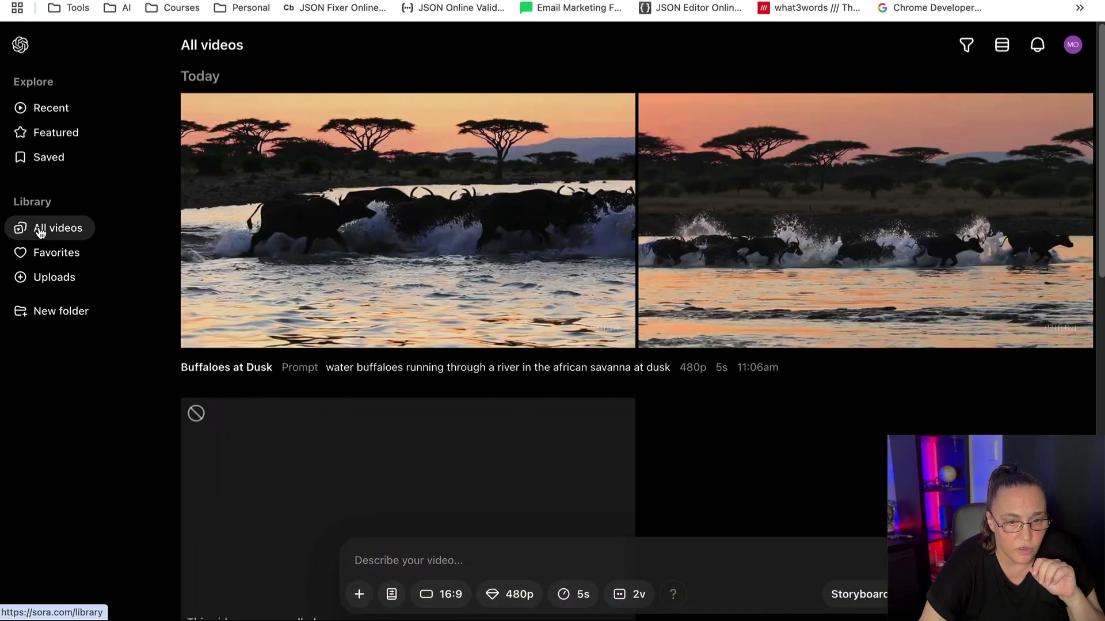
scroll(708, 216, "down", 1)
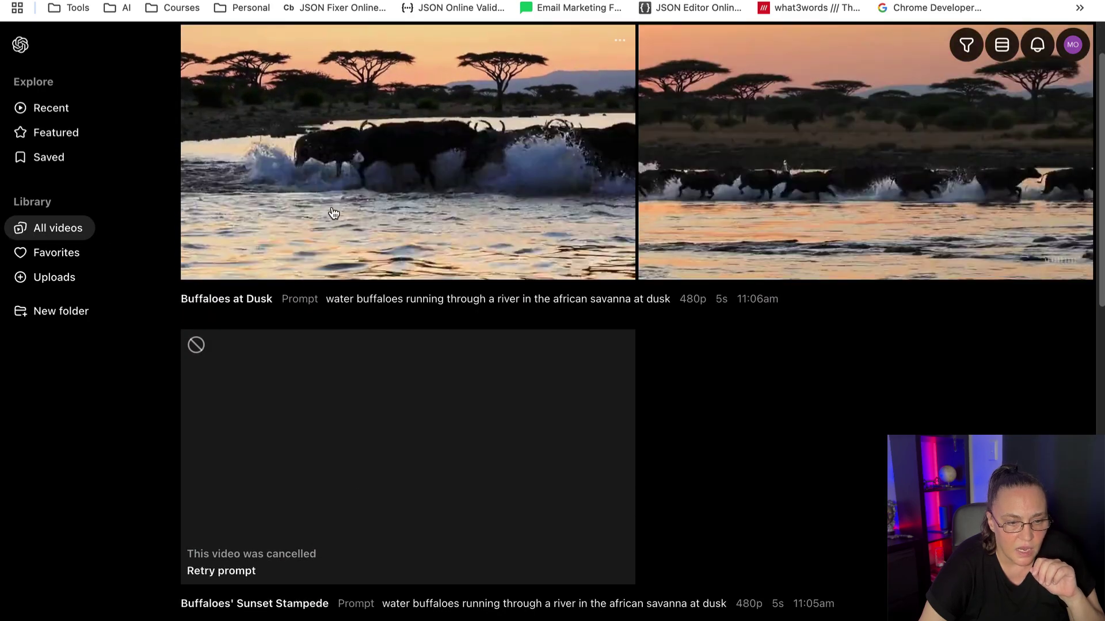
scroll(334, 210, "up", 1)
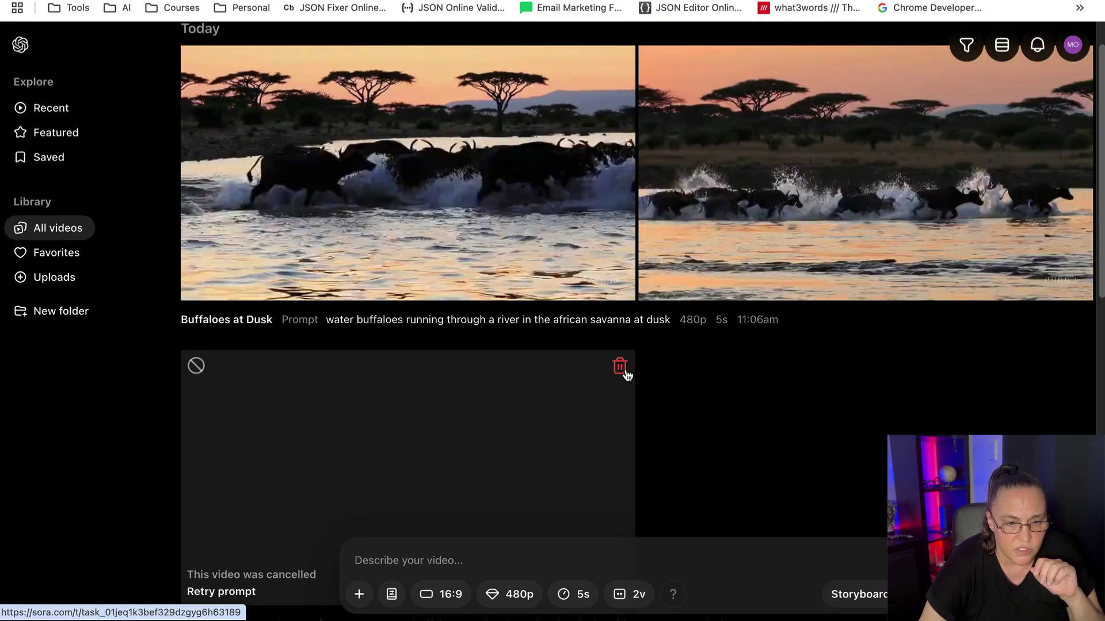
left_click(619, 366)
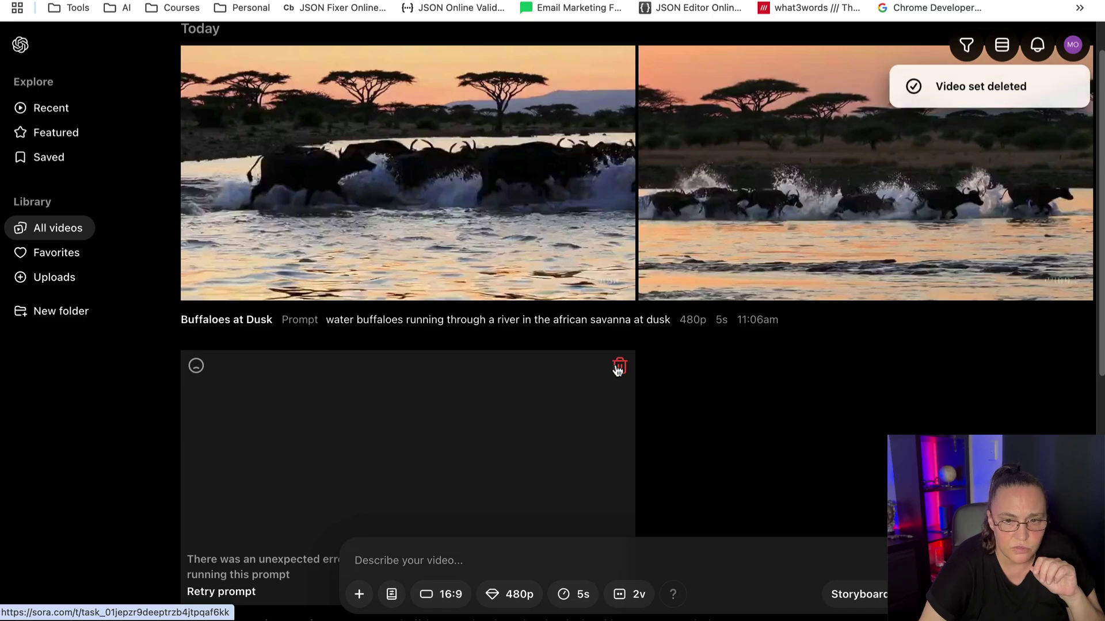
scroll(718, 370, "up", 2)
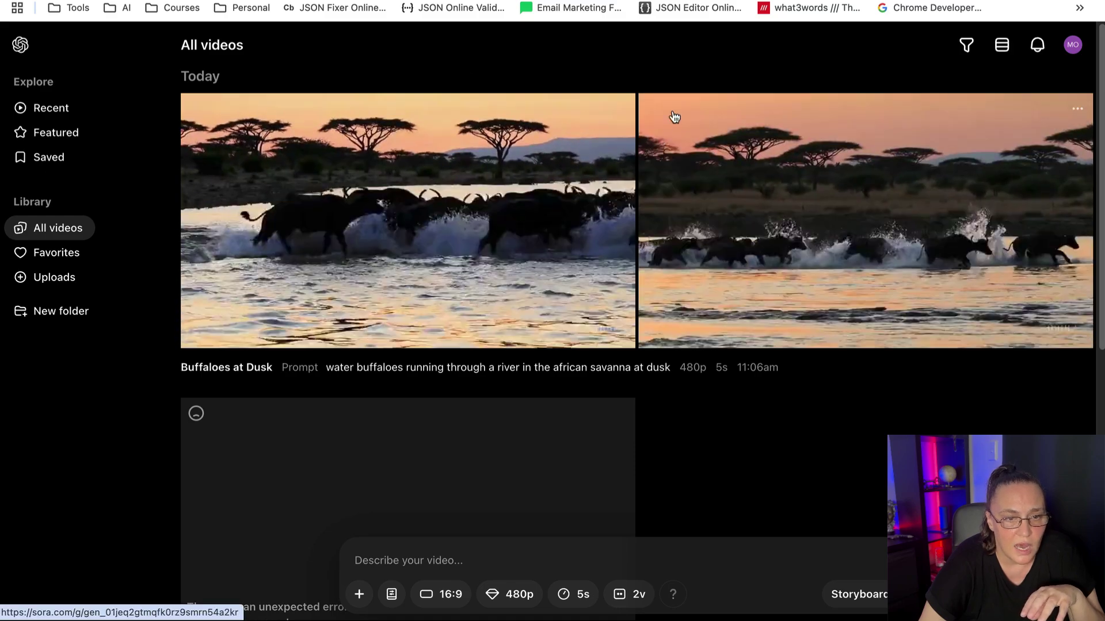
- Check the right variation's Add to folder options, then view the empty Favorites collection
left_click(1077, 109)
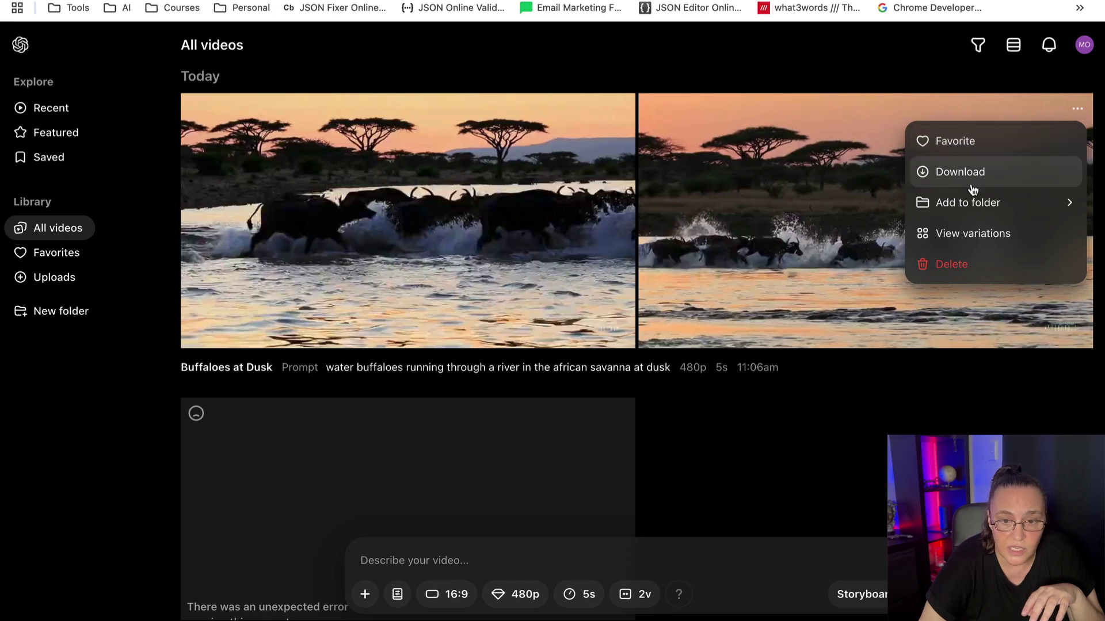
mouse_move(986, 207)
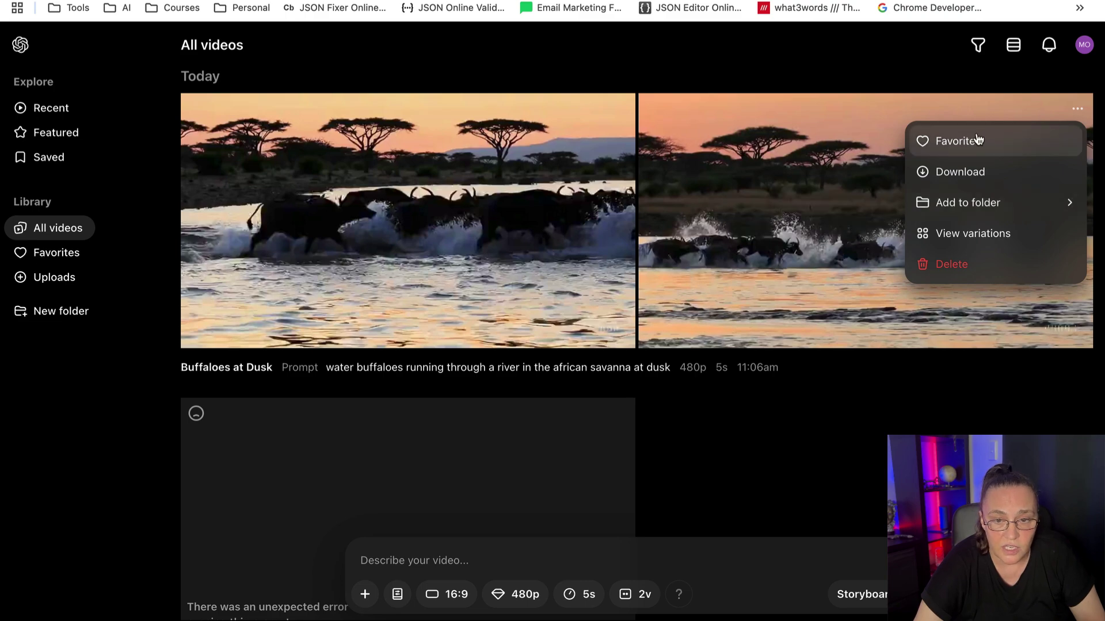
left_click(61, 257)
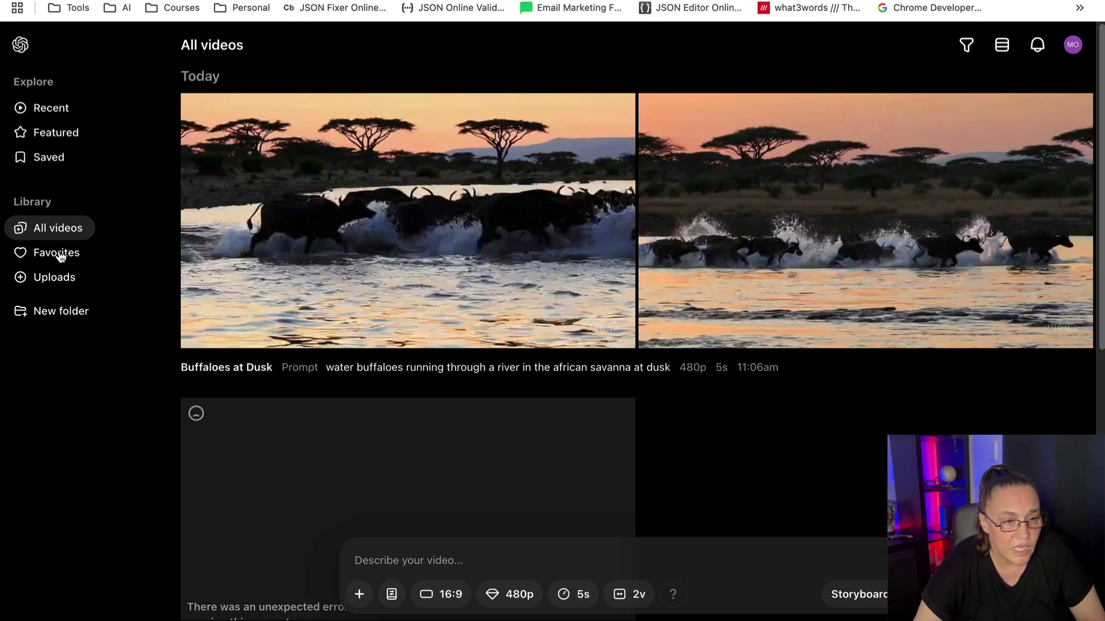
left_click(60, 257)
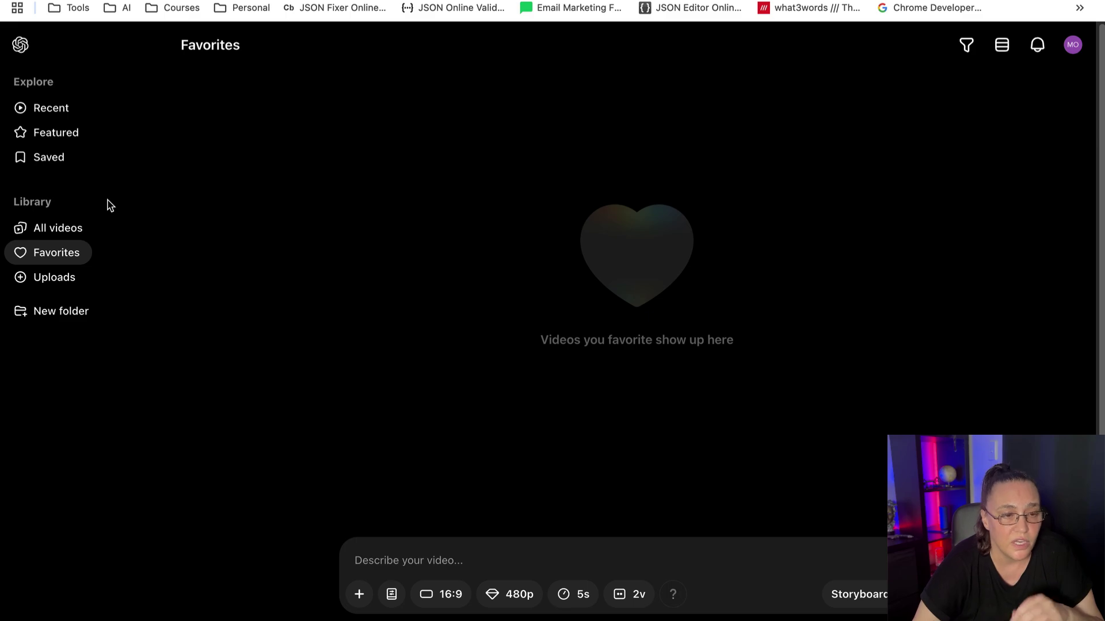
- Scroll through the Recent feed of community-generated videos
left_click(47, 113)
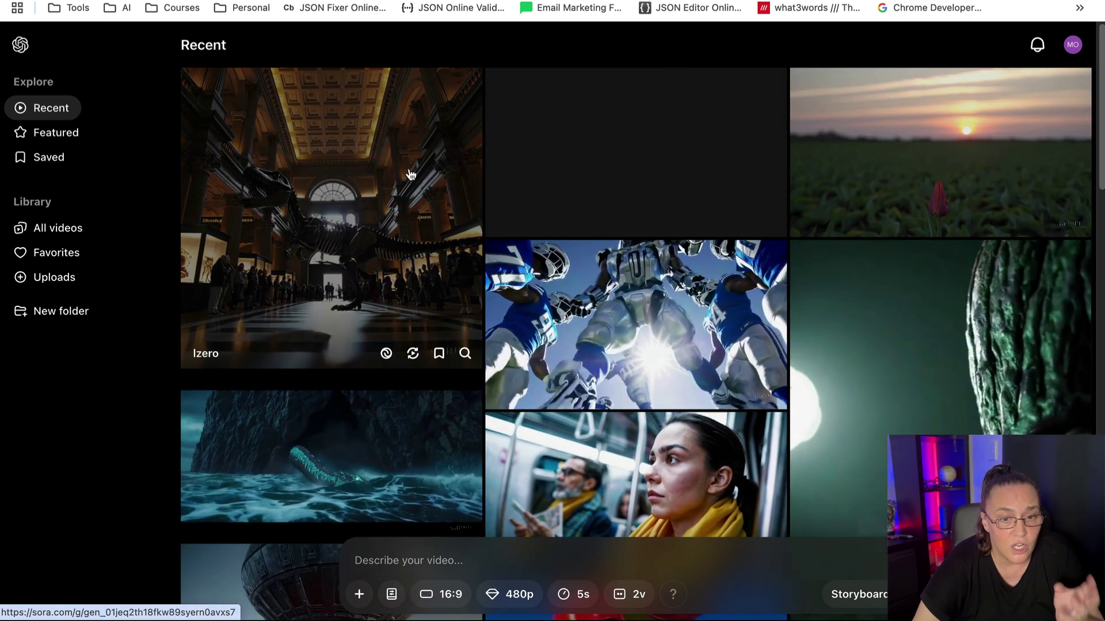
scroll(495, 283, "down", 3)
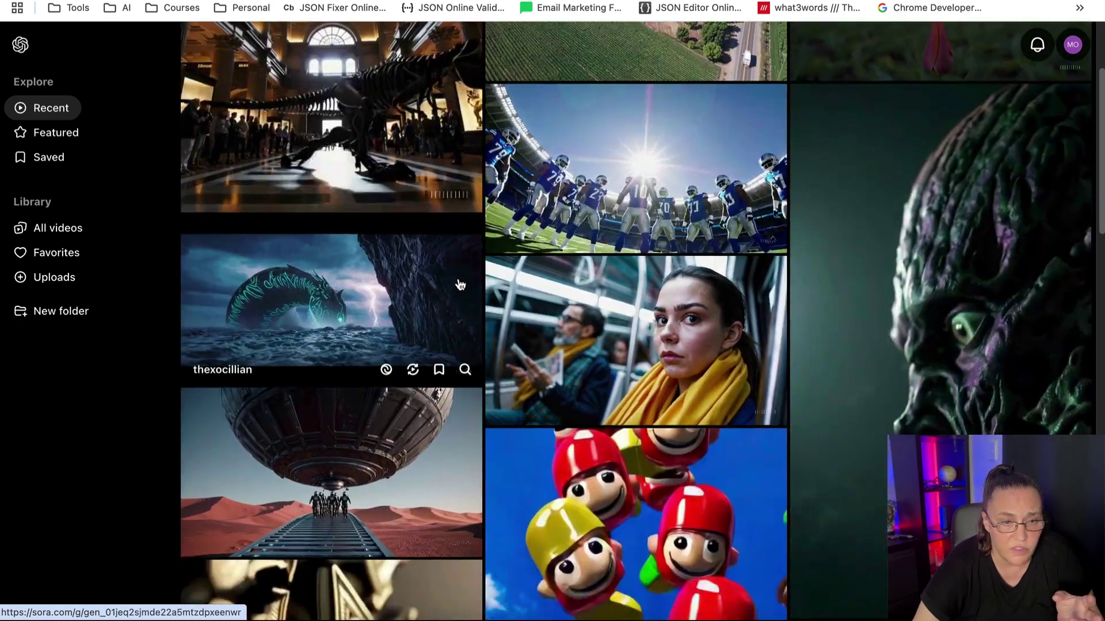
scroll(455, 284, "down", 5)
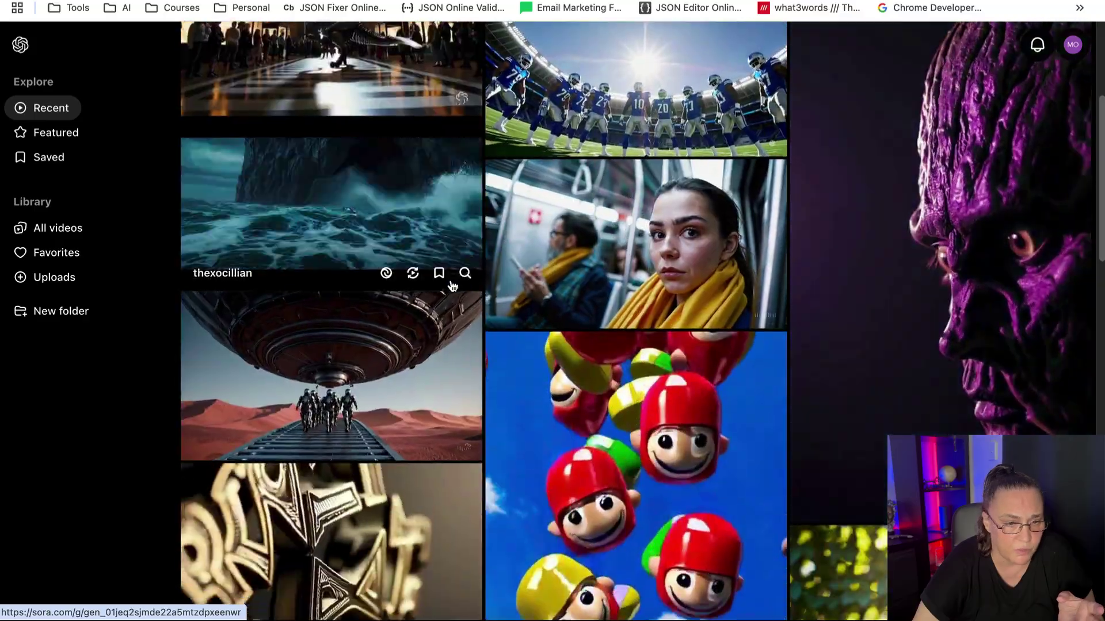
scroll(449, 286, "down", 7)
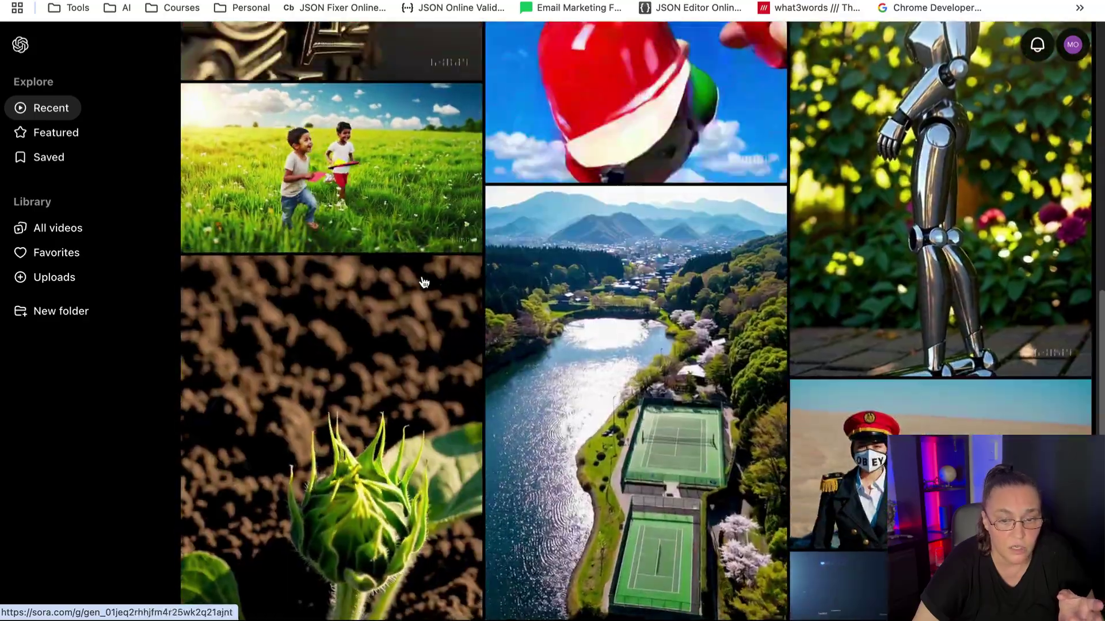